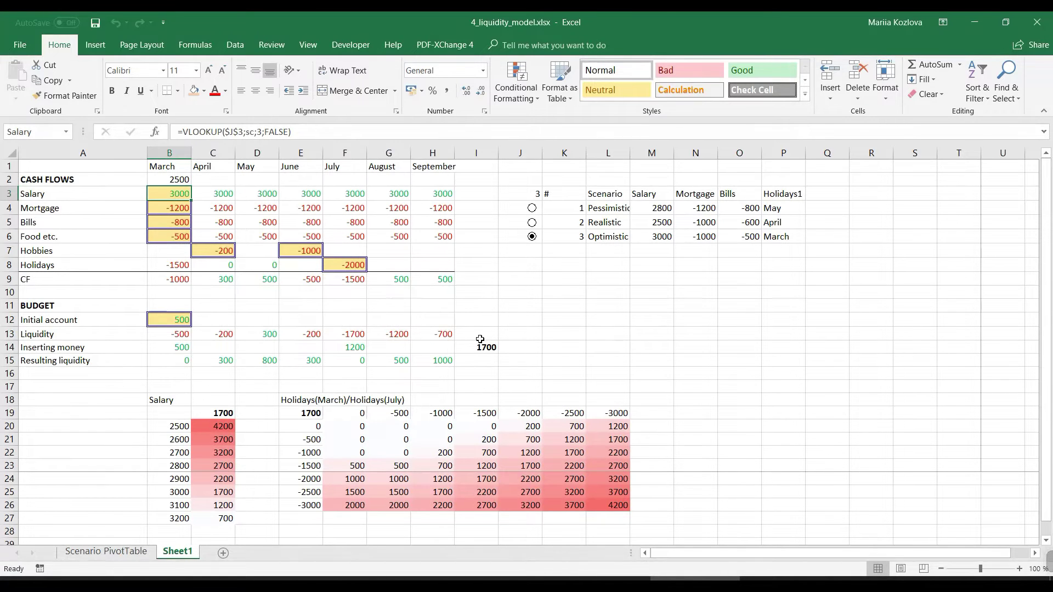
Select A13:H15, the Liquidity, Inserting money and Resulting liquidity rows.
left_click_drag(86, 333, 450, 360)
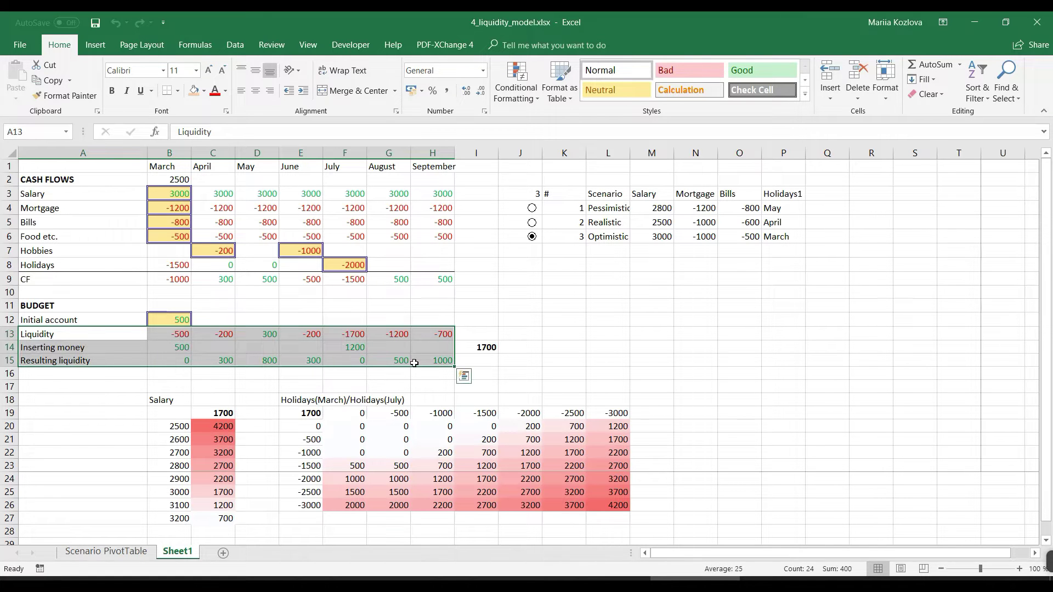
Insert a recommended Line chart of the three selected budget rows.
left_click(95, 45)
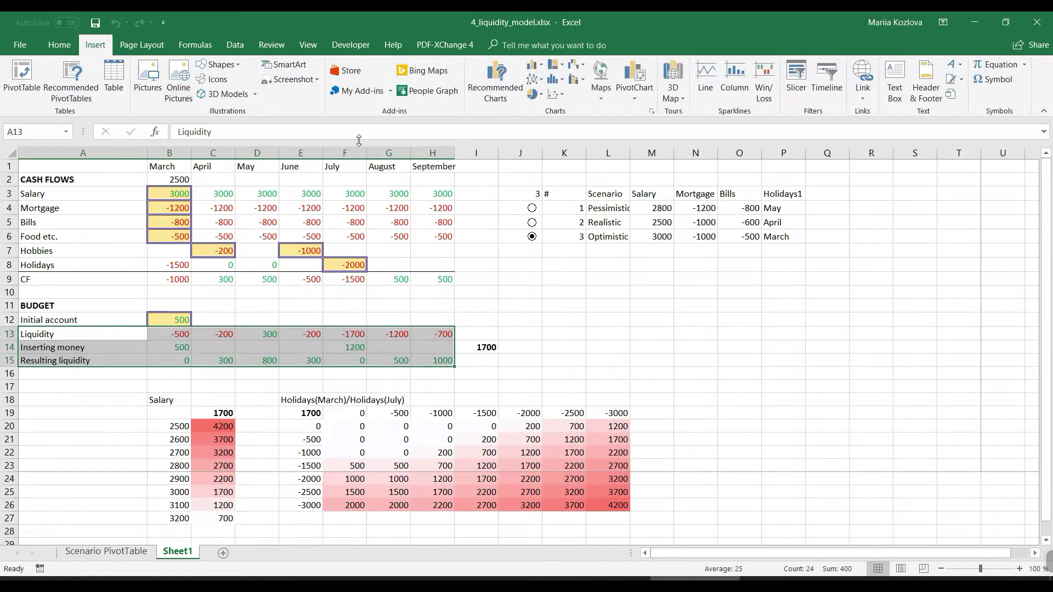
left_click(486, 102)
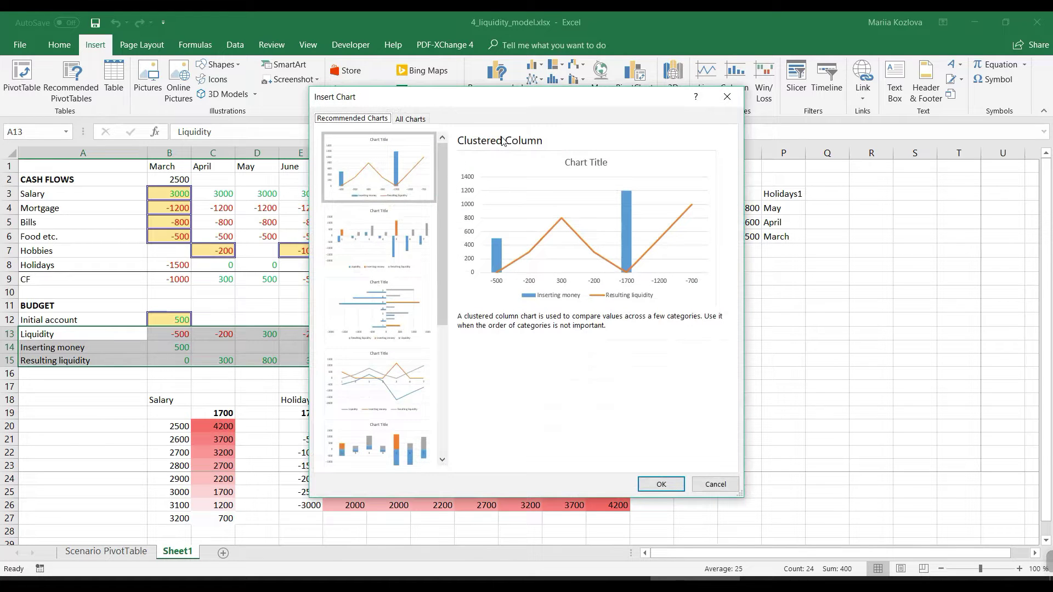
left_click(386, 395)
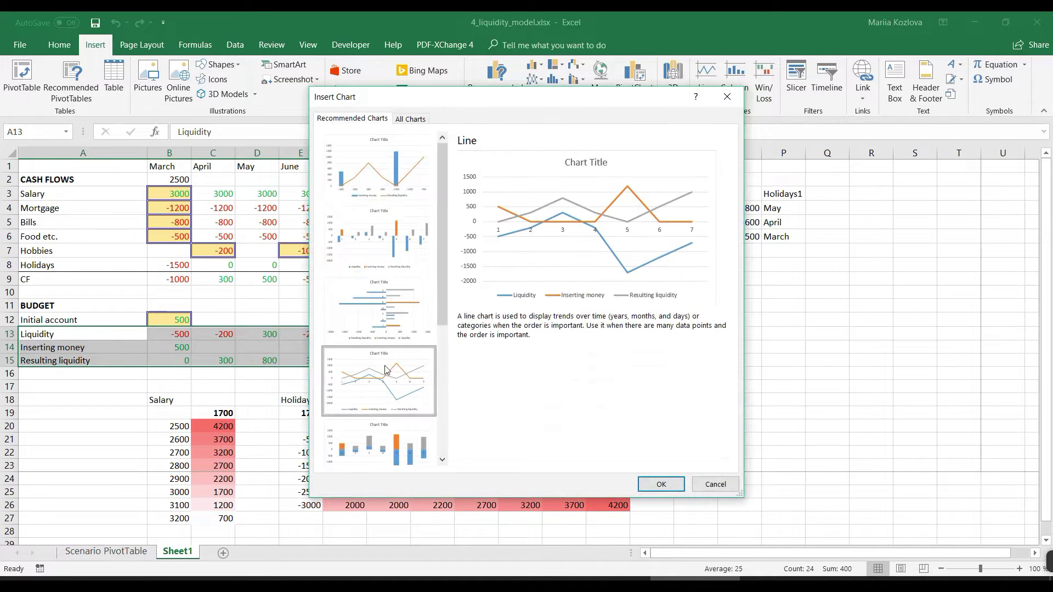
left_click(660, 484)
Move the chart to the right of the budget table and delete its title.
left_click_drag(527, 265, 731, 265)
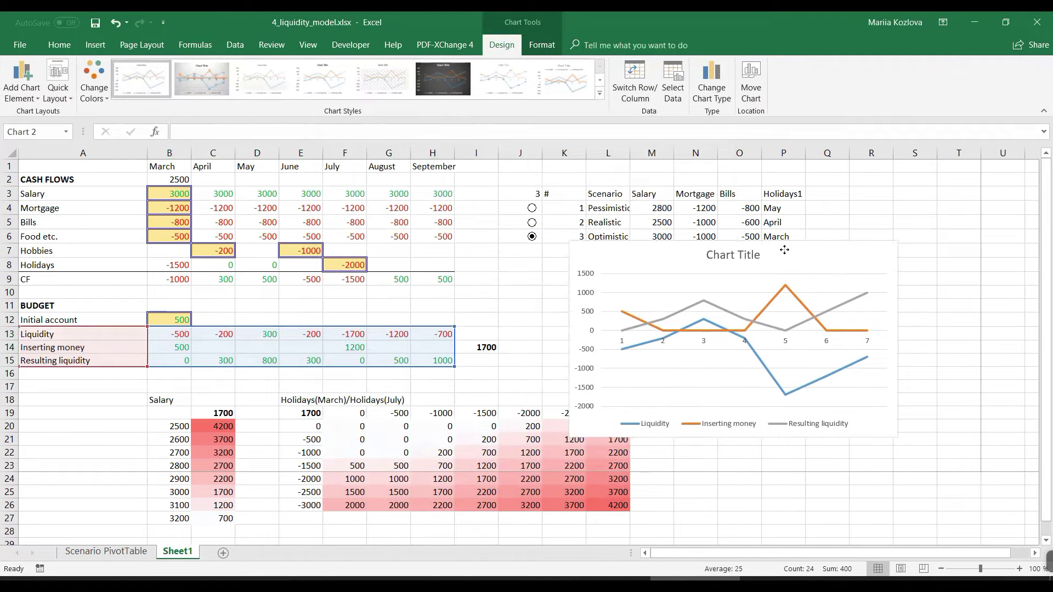
left_click(732, 256)
key("Delete")
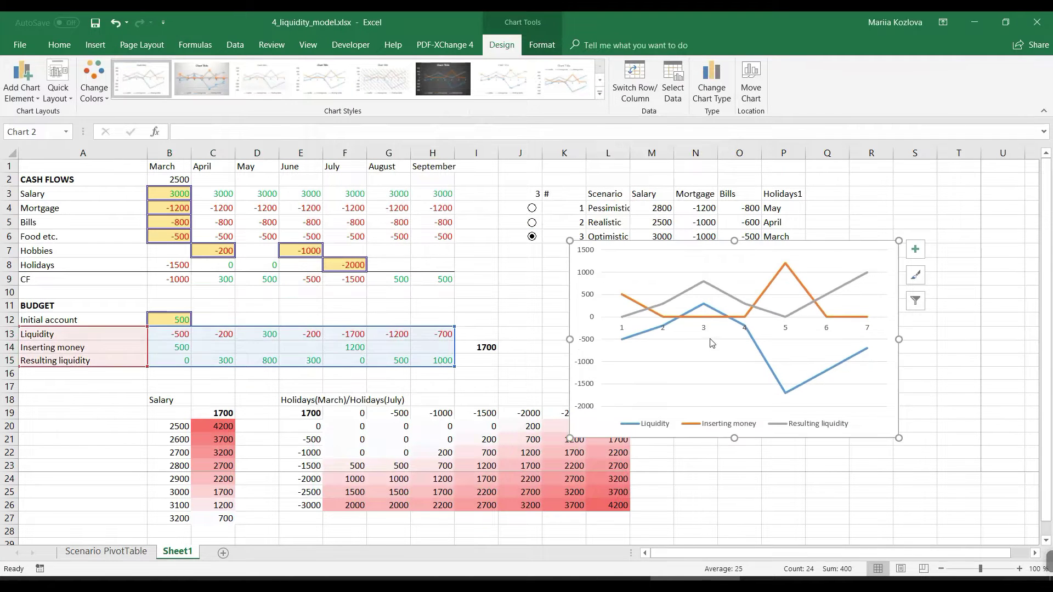
Use the month names in B1:H1 (March–September) as the horizontal axis labels.
right_click(707, 333)
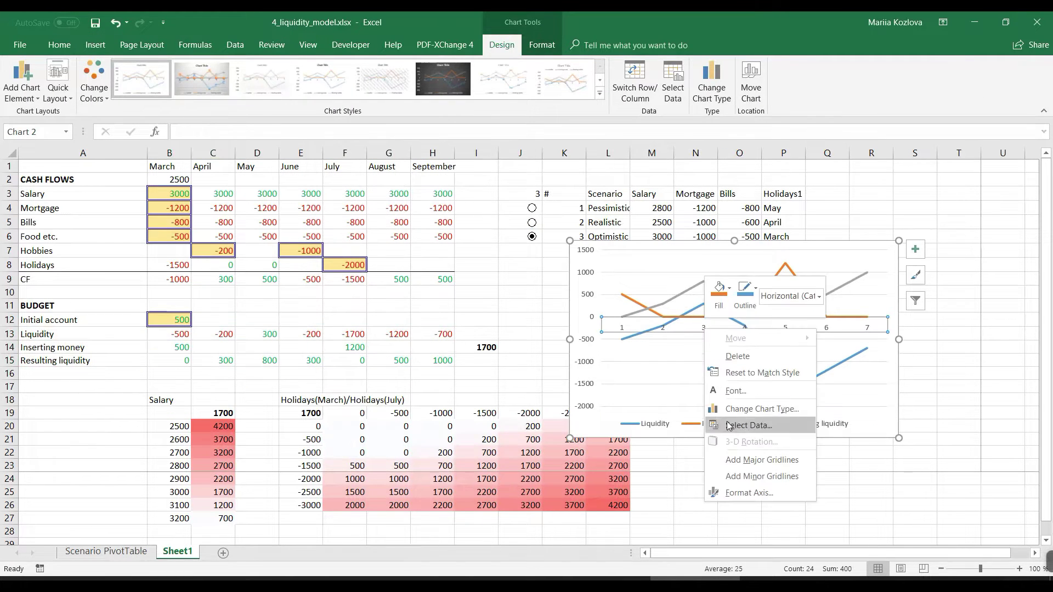
left_click(749, 426)
left_click(880, 269)
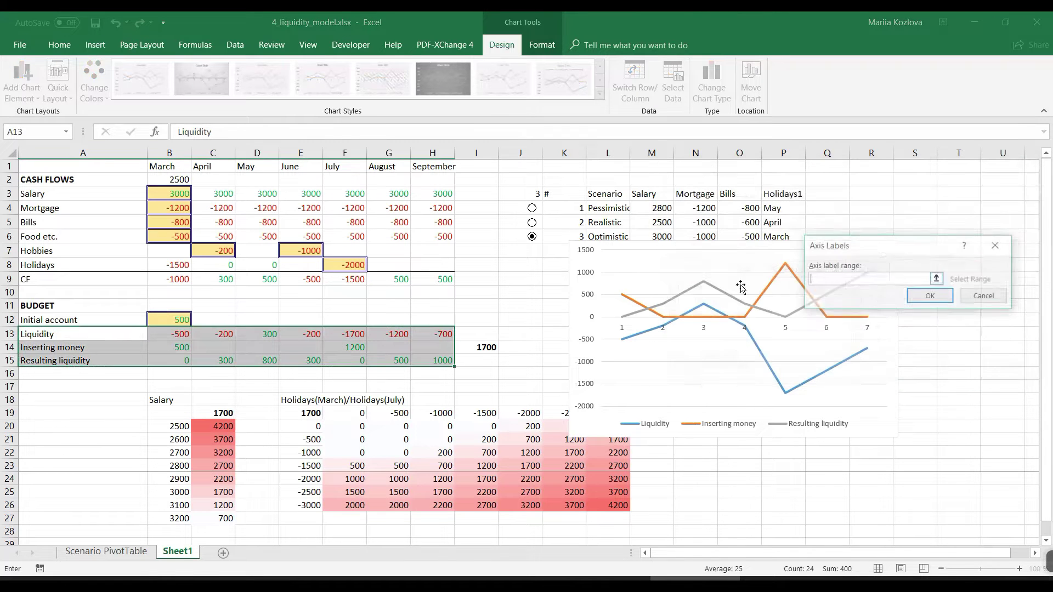
left_click_drag(171, 167, 433, 166)
left_click(931, 296)
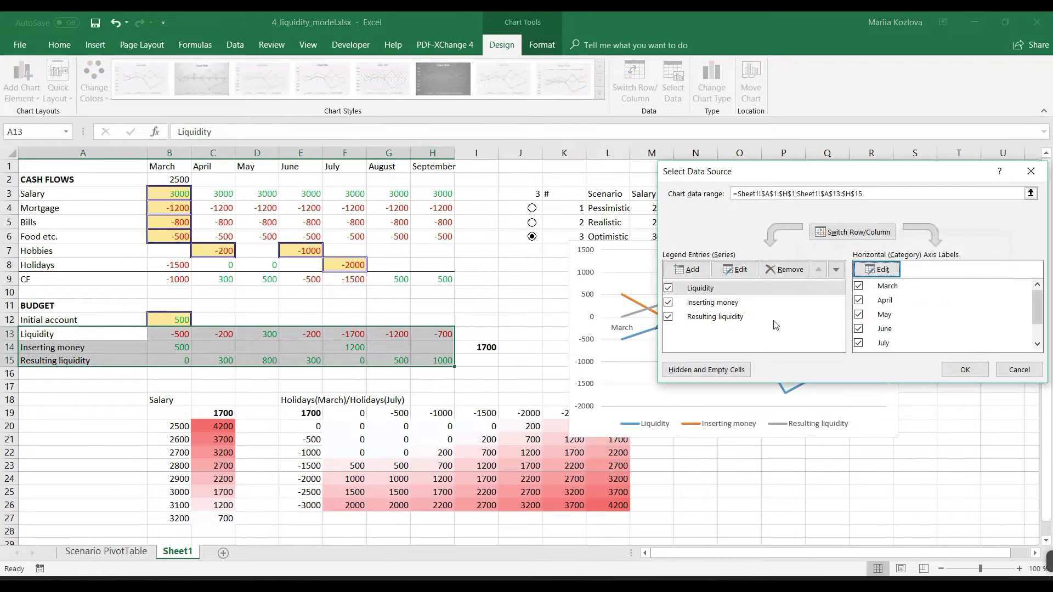
left_click(965, 370)
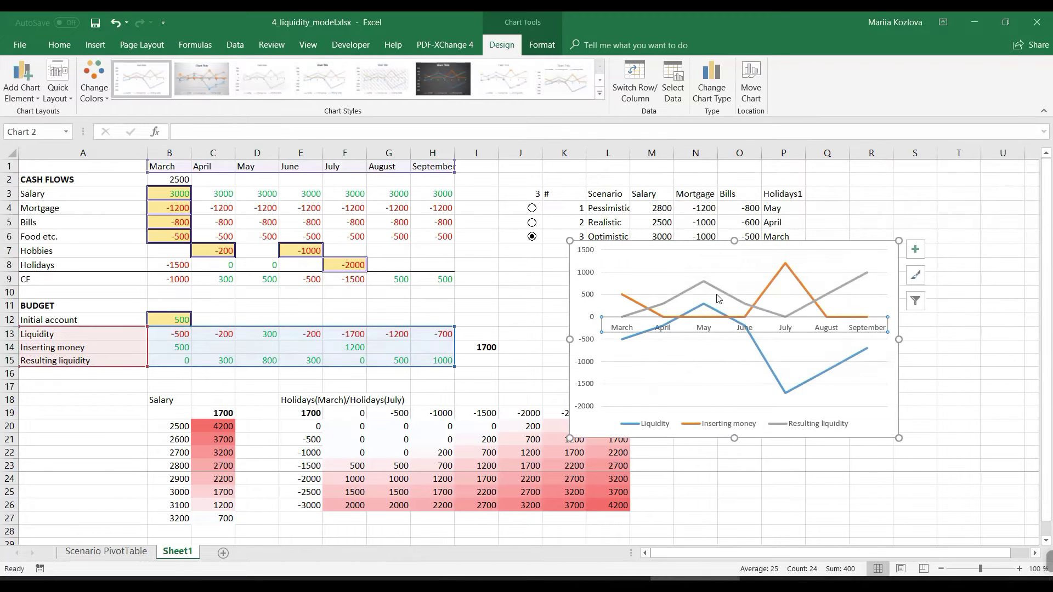
left_click(634, 302)
Change the Inserting money series to Clustered Column, making a column-line combo chart.
right_click(627, 302)
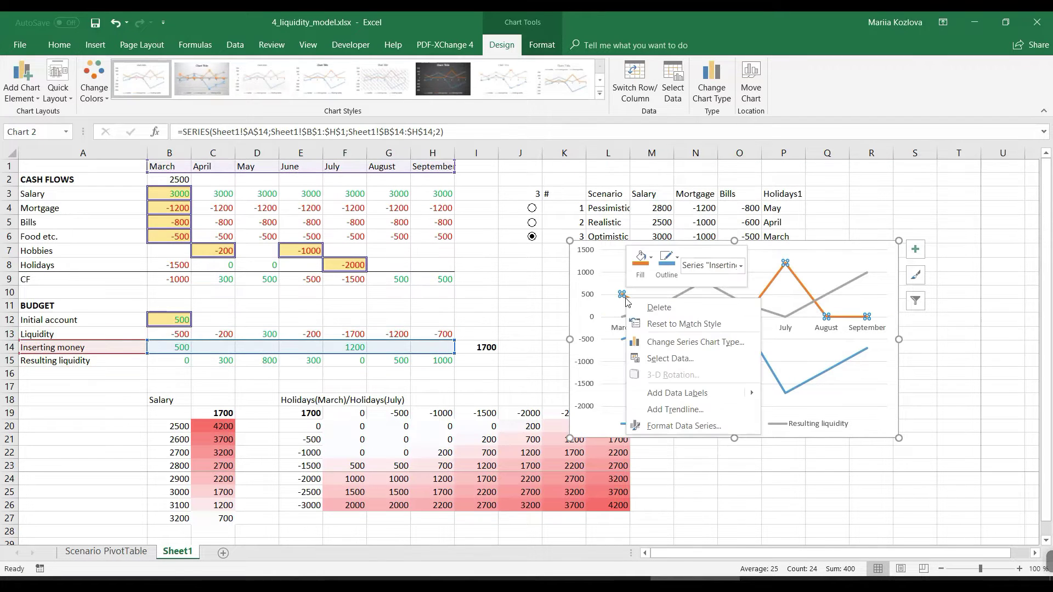
left_click(647, 343)
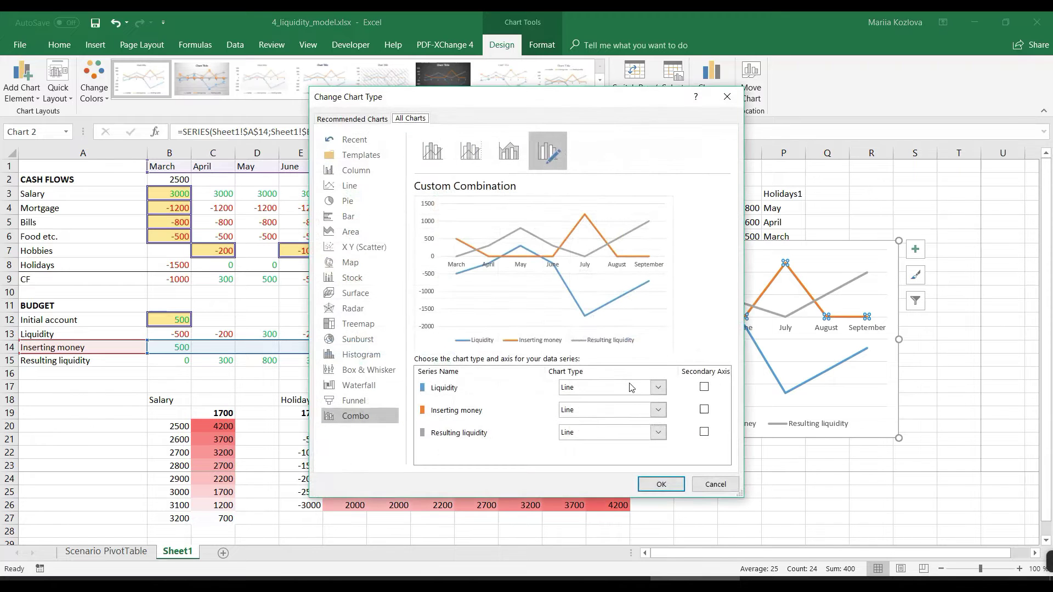
left_click(631, 390)
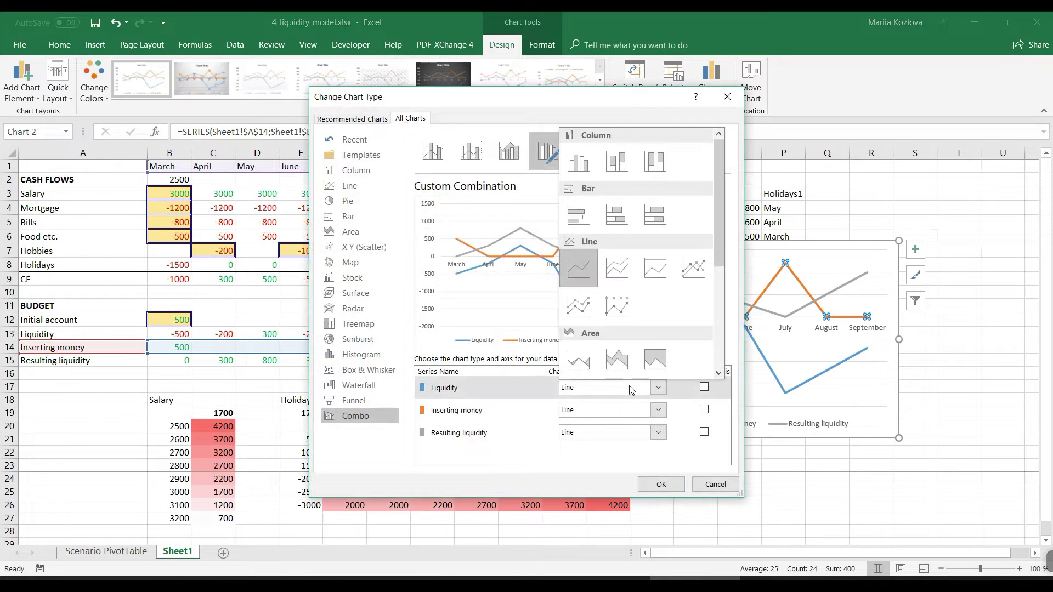
left_click(629, 413)
left_click(581, 186)
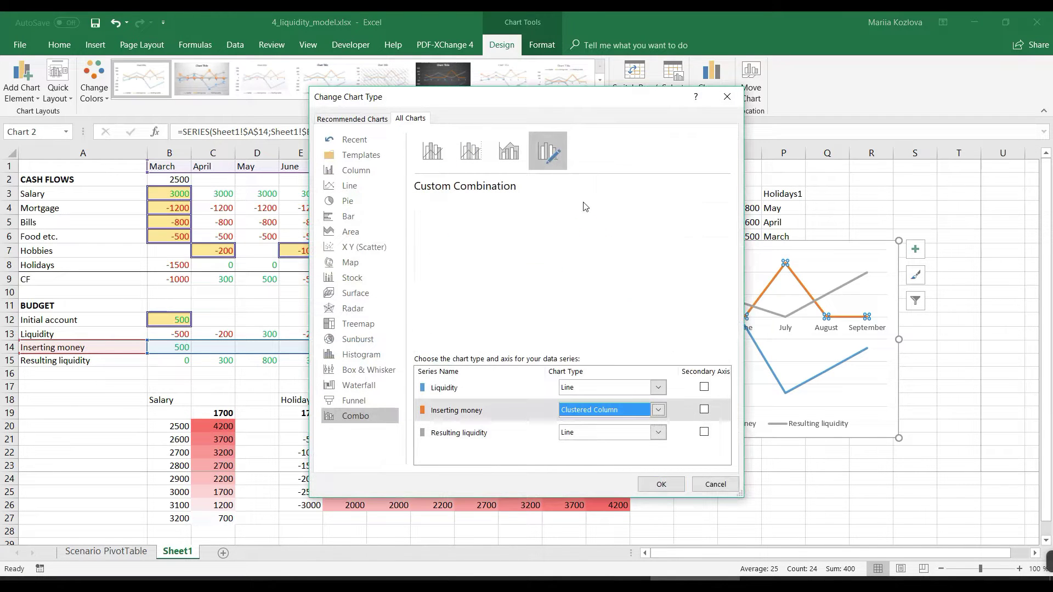
left_click(662, 483)
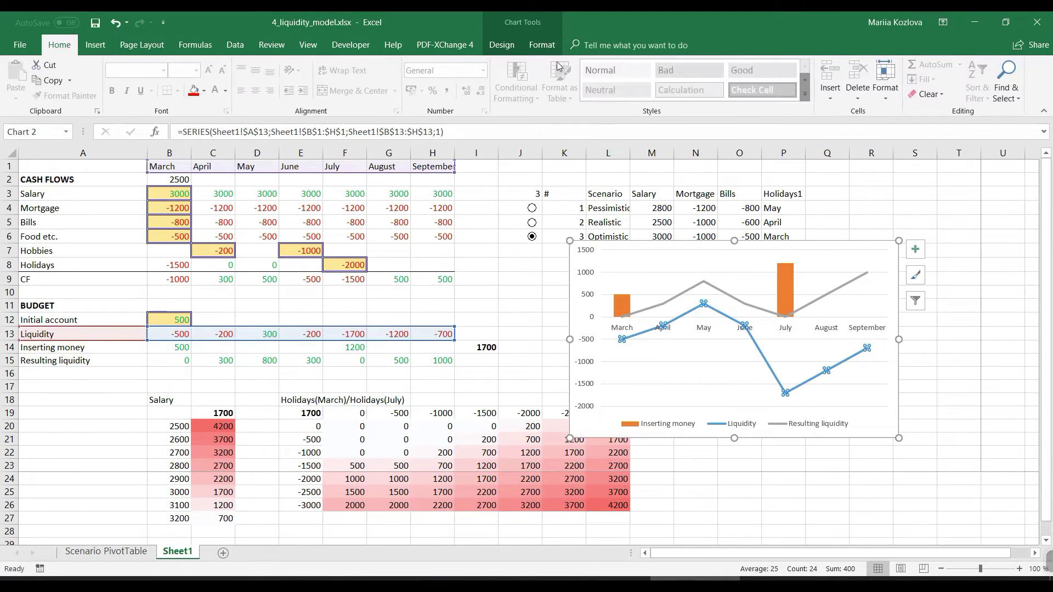
Colour the Liquidity line red and the Resulting liquidity line green.
left_click(549, 46)
left_click(495, 76)
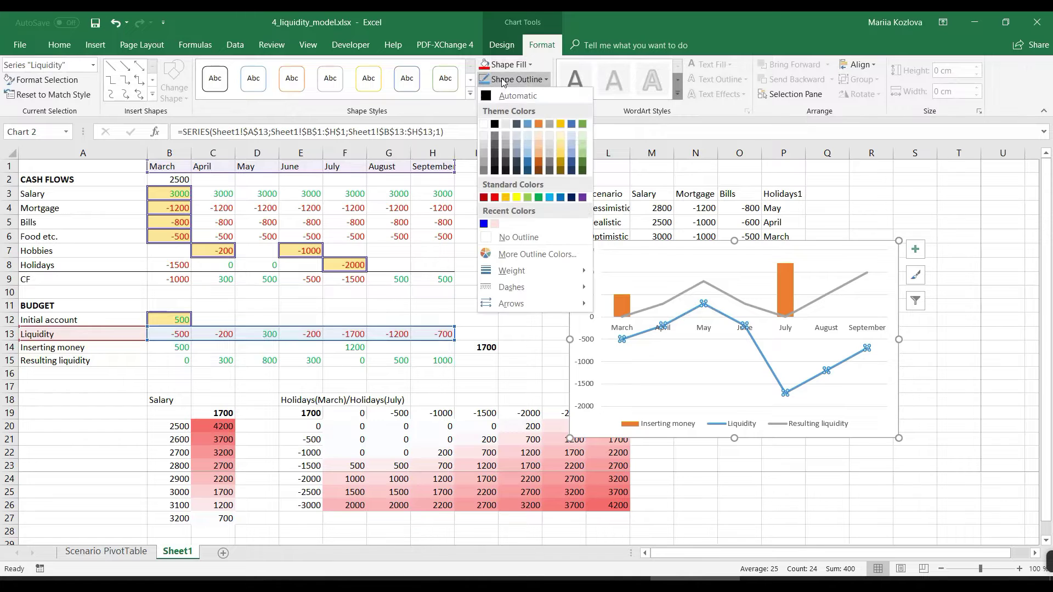
left_click(495, 196)
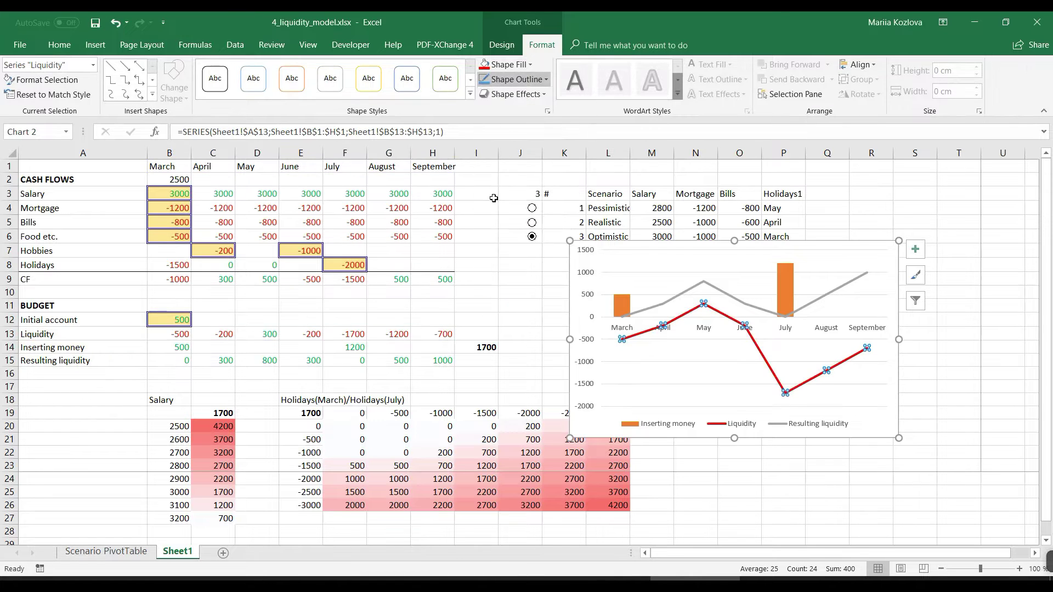
left_click(697, 285)
left_click(513, 79)
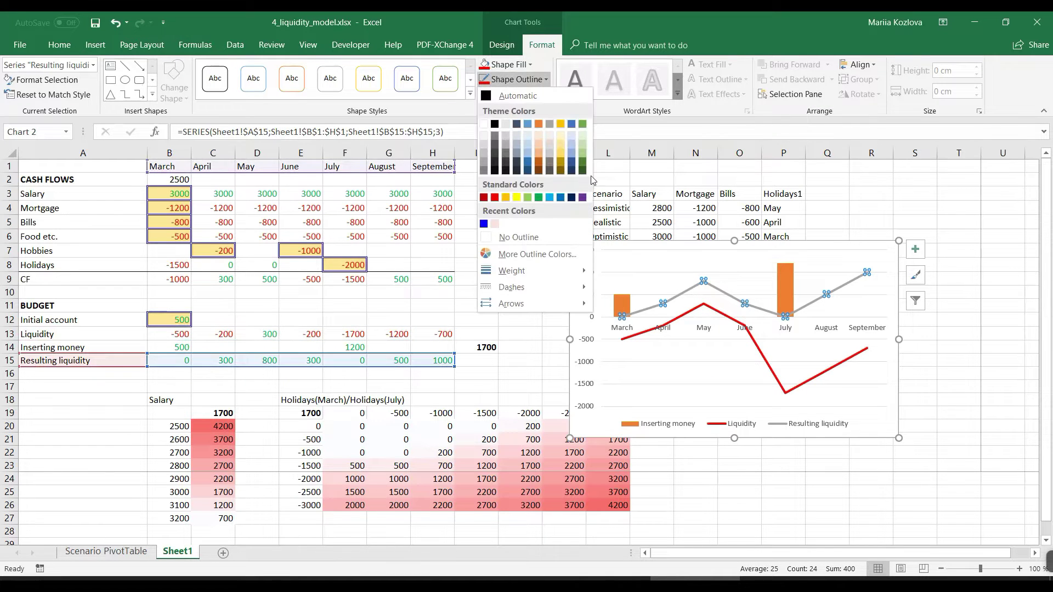
left_click(539, 197)
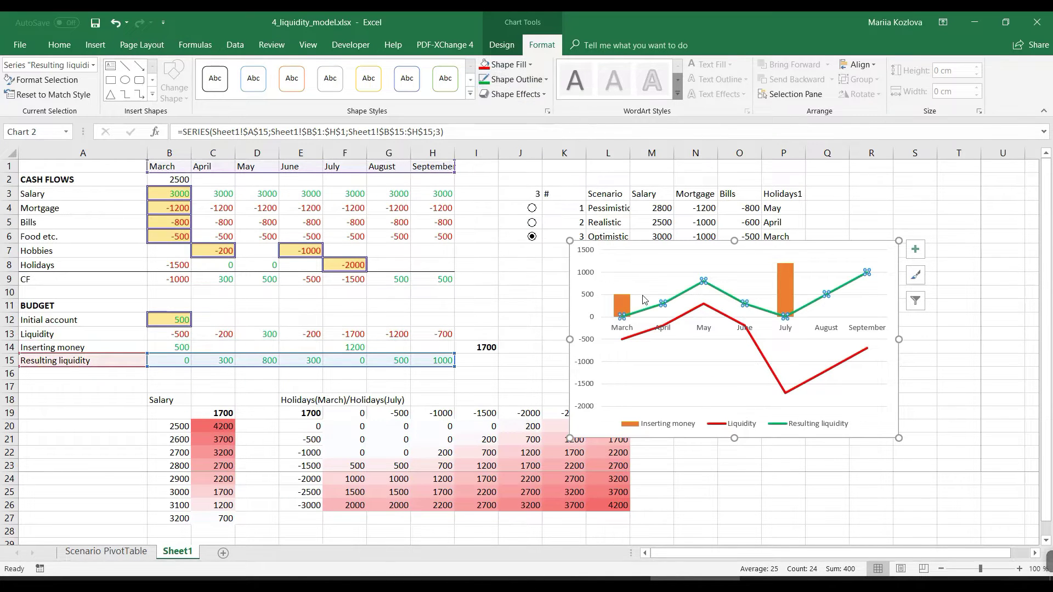
Fill the Inserting money columns light green and move the chart lower.
left_click(892, 248)
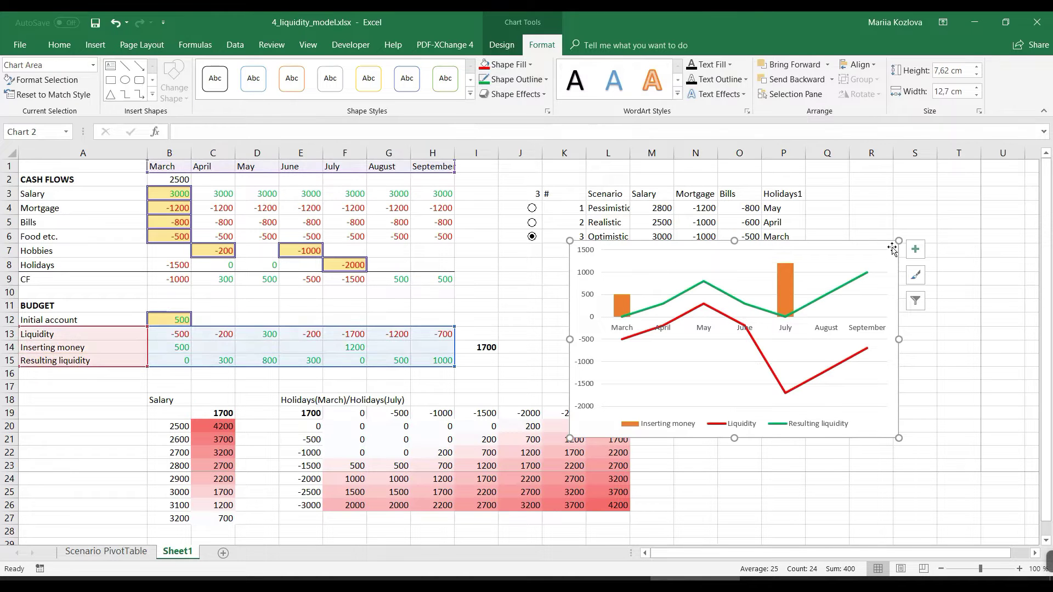
left_click(782, 282)
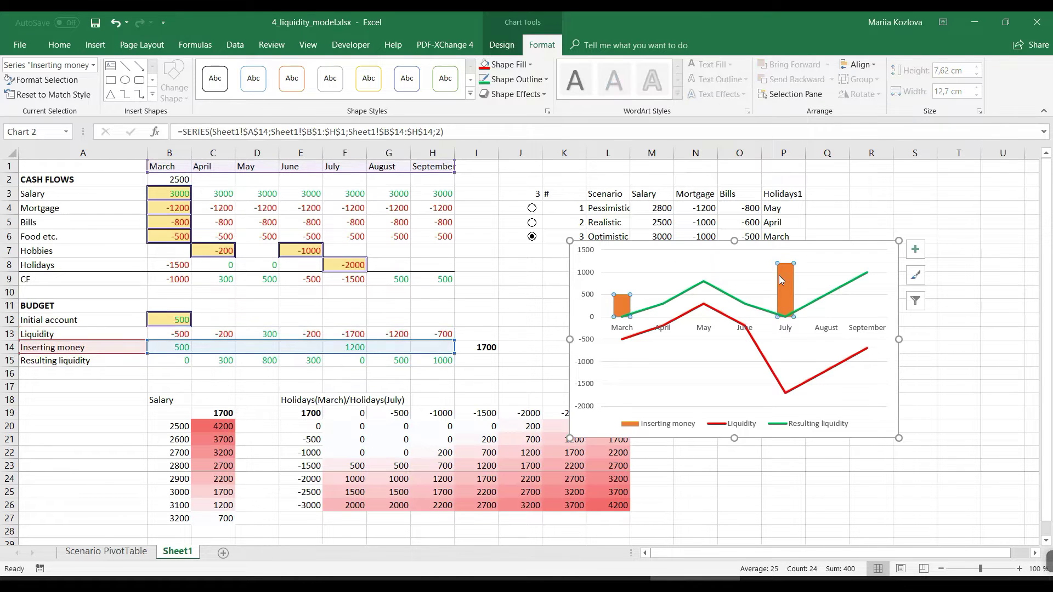
left_click(511, 65)
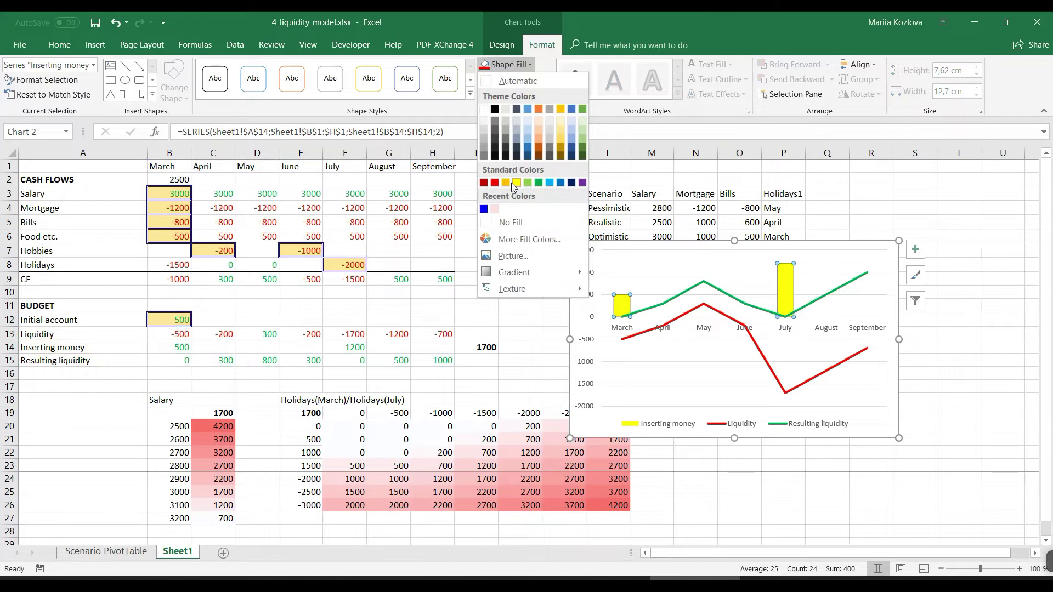
left_click(528, 183)
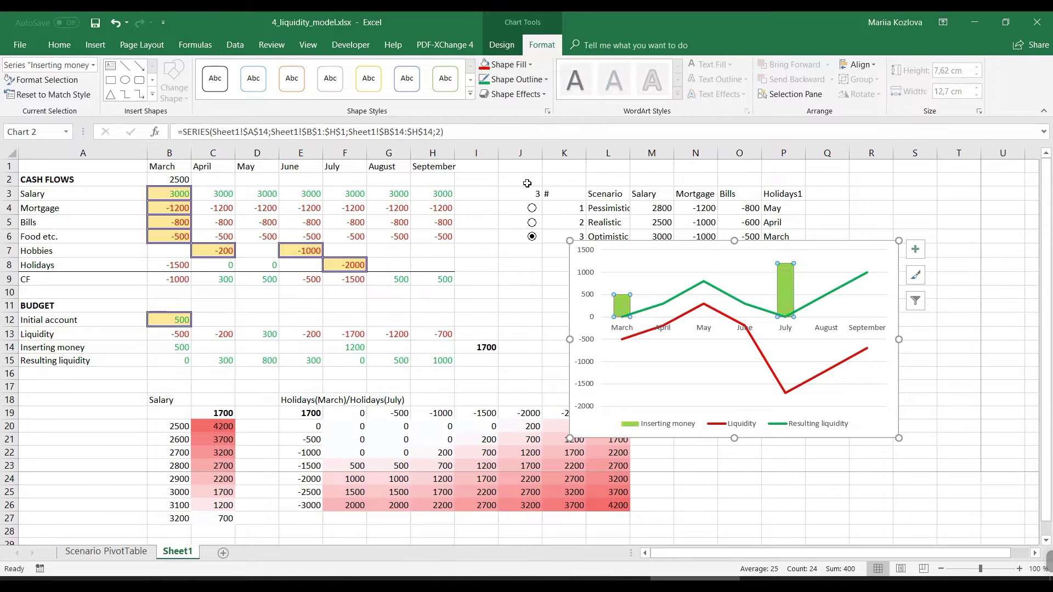
left_click(824, 245)
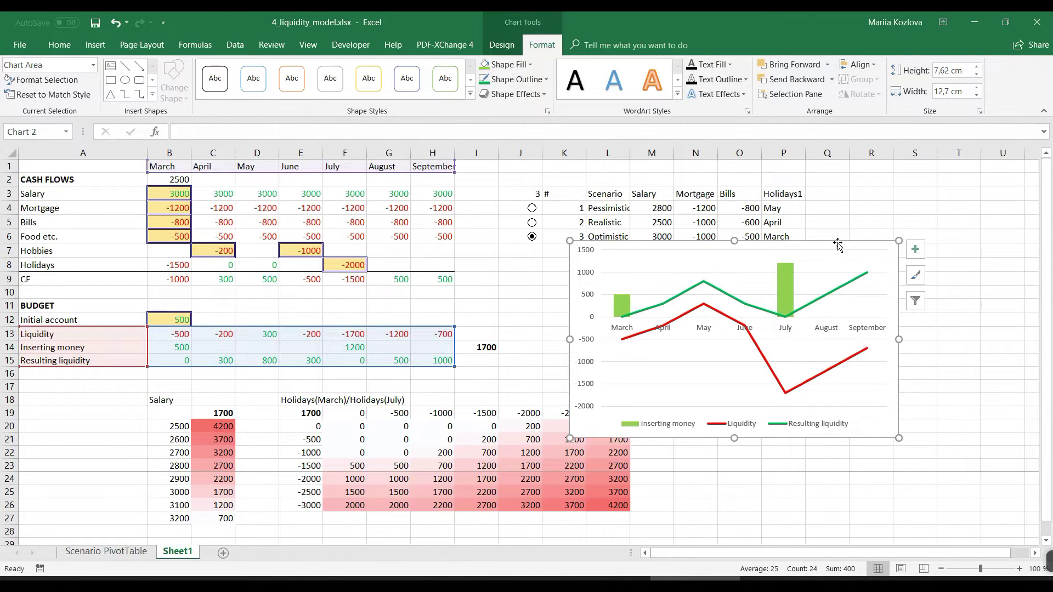
left_click_drag(713, 326, 768, 355)
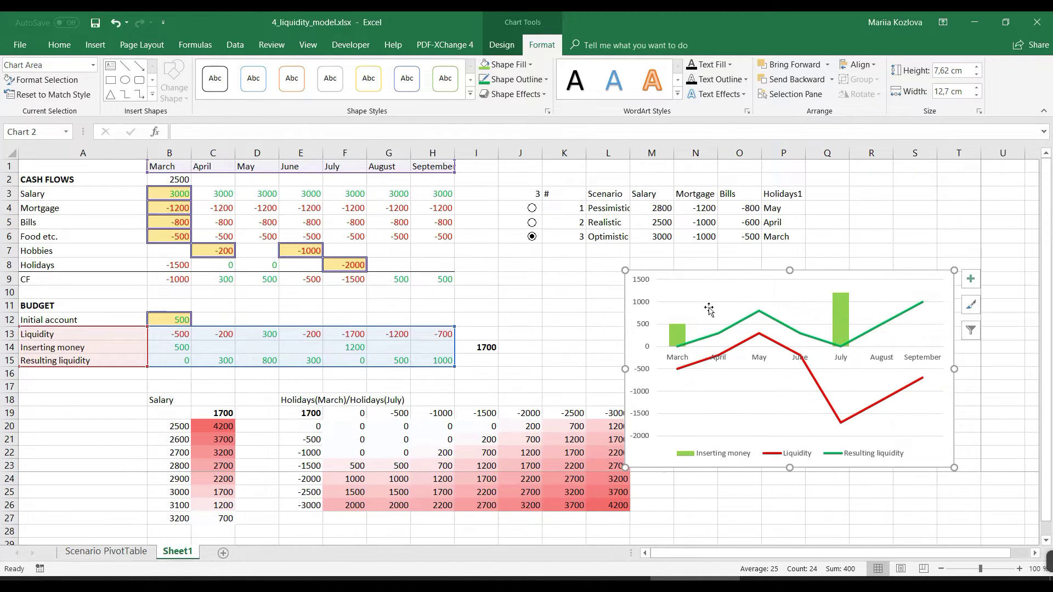
Add a new worksheet and paste the chart at cell B7.
left_click(224, 554)
left_click(87, 249)
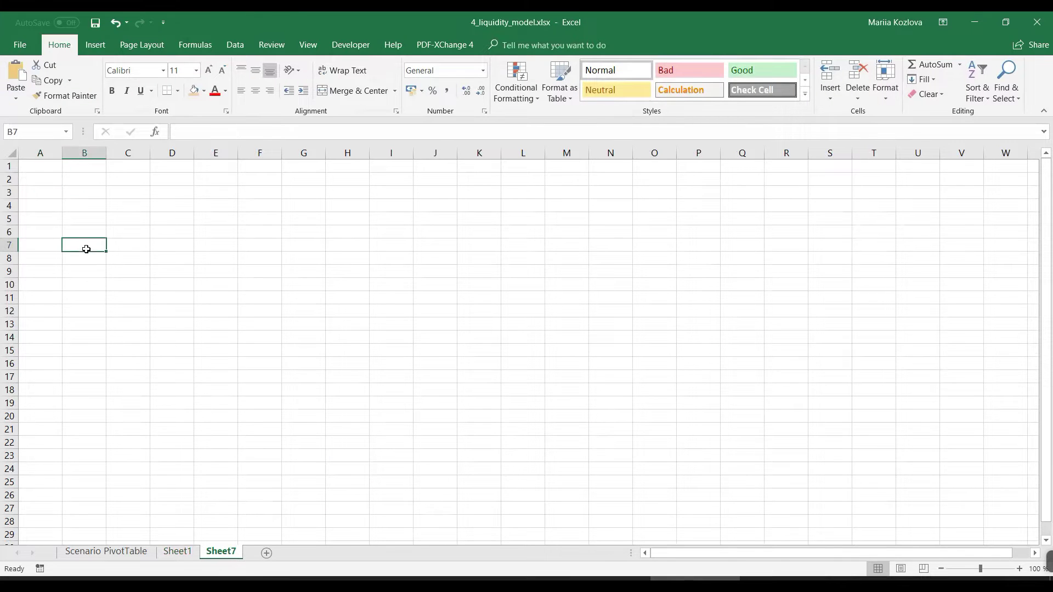
key("ctrl+v")
left_click_drag(146, 247, 131, 260)
Enter the bold heading 'Liquidity budgeting report' in cell B2.
left_click(88, 173)
type("L")
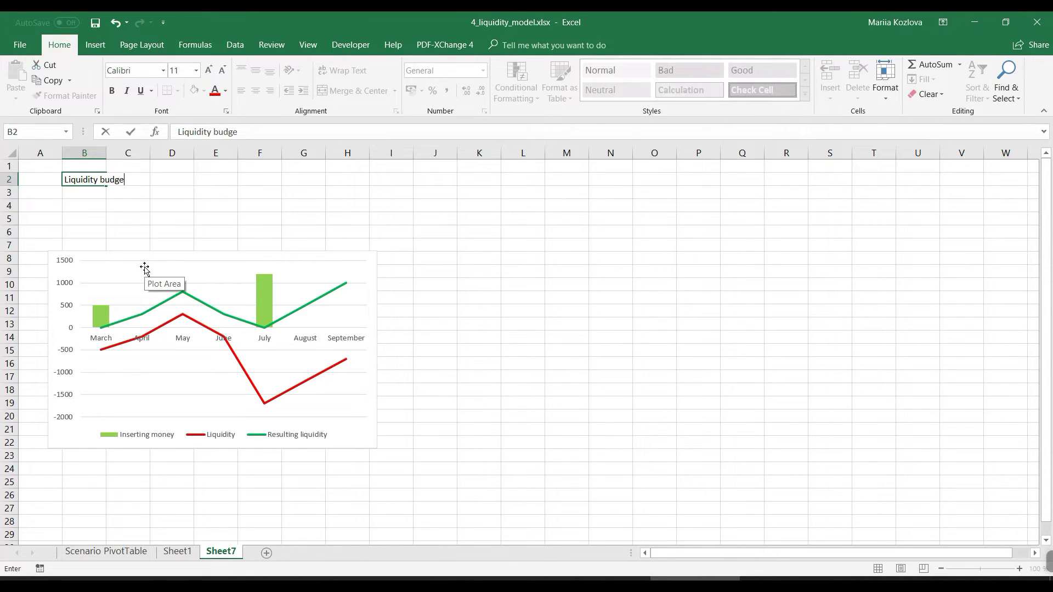
type("iquidity budgeting report")
key("Return")
left_click(97, 180)
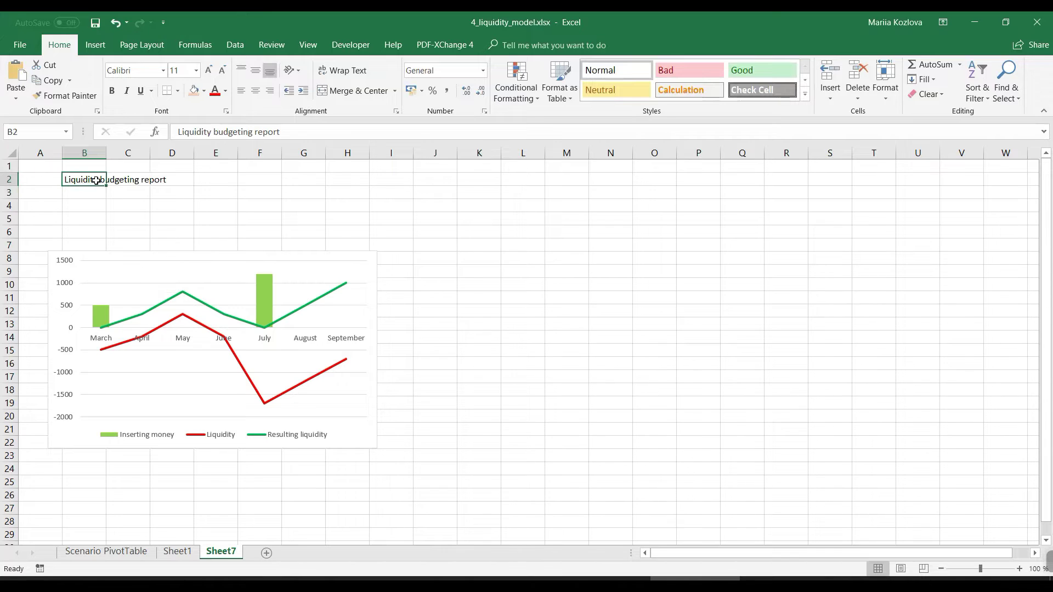
key("ctrl+b")
key("Return")
left_click(97, 222)
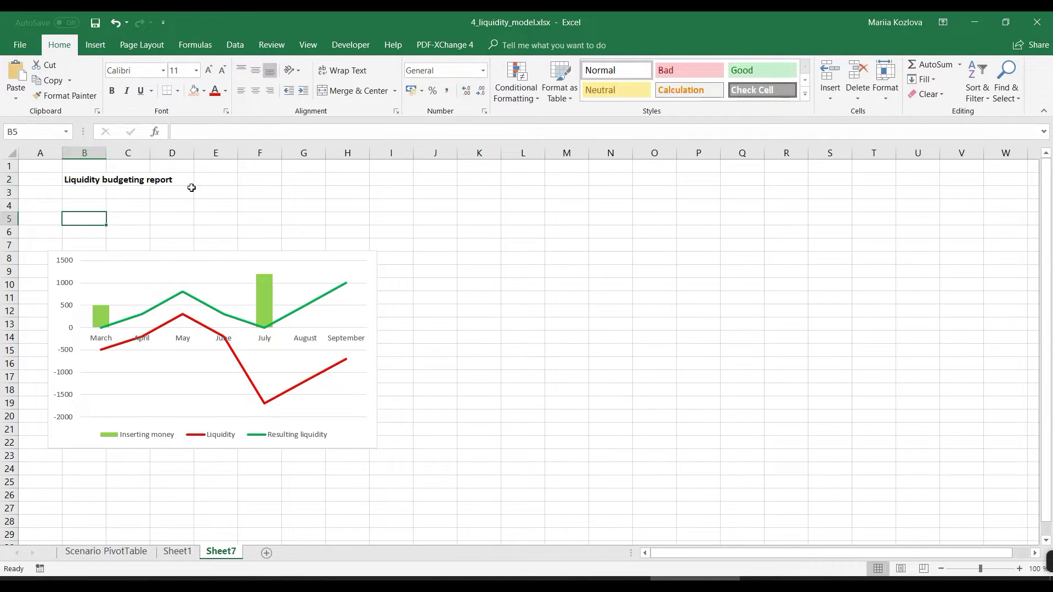
Fill the whole sheet white and move the chart up under the heading.
left_click(9, 153)
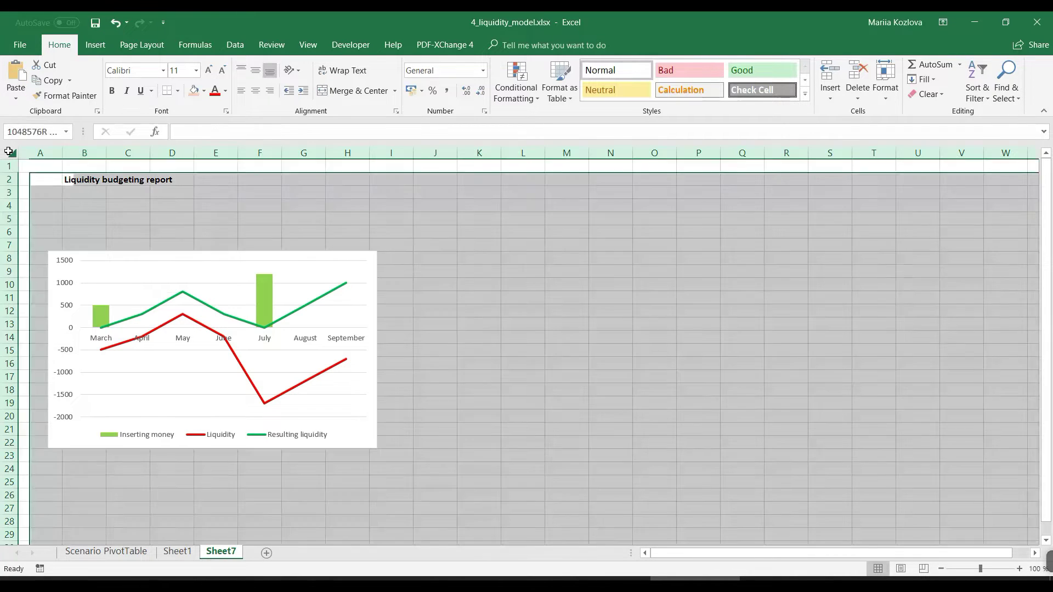
left_click(204, 92)
left_click(198, 119)
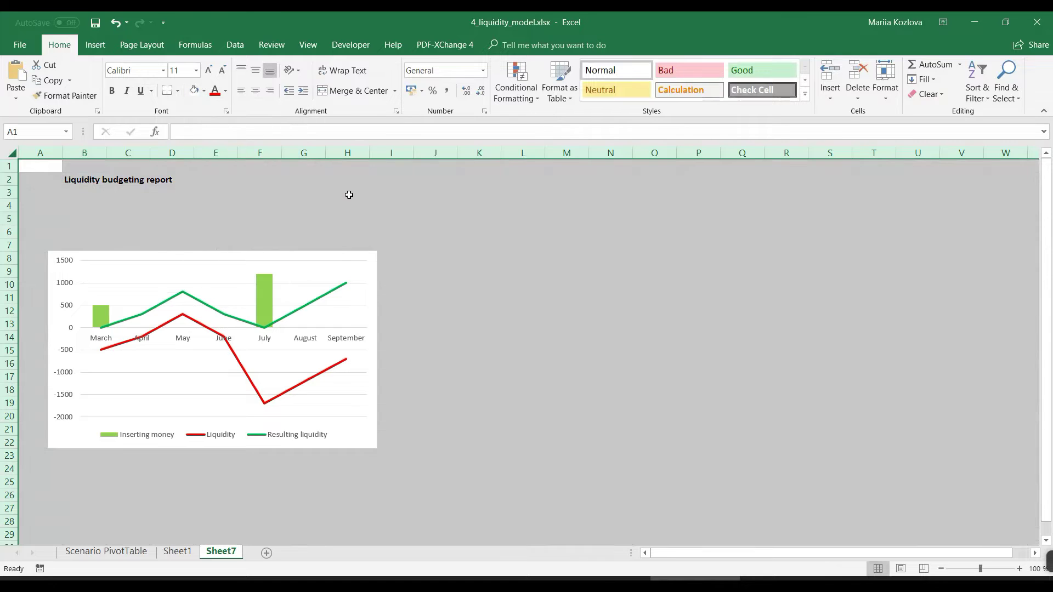
left_click(347, 195)
left_click(336, 254)
left_click_drag(336, 255, 329, 219)
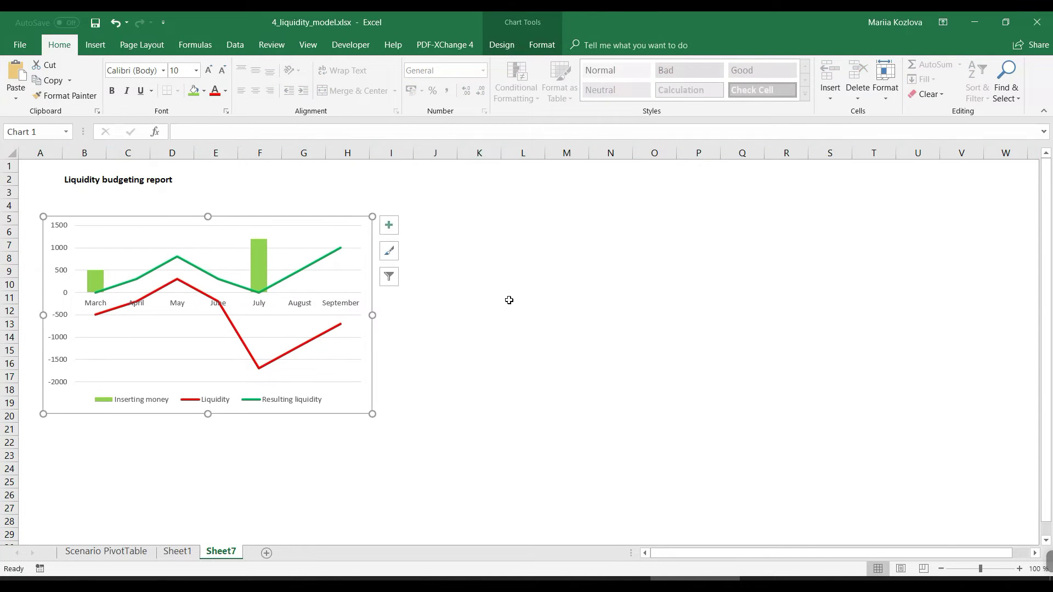
left_click_drag(442, 257, 487, 323)
On Sheet1, shade the scenario table J3:P6 grey and copy it.
left_click(178, 552)
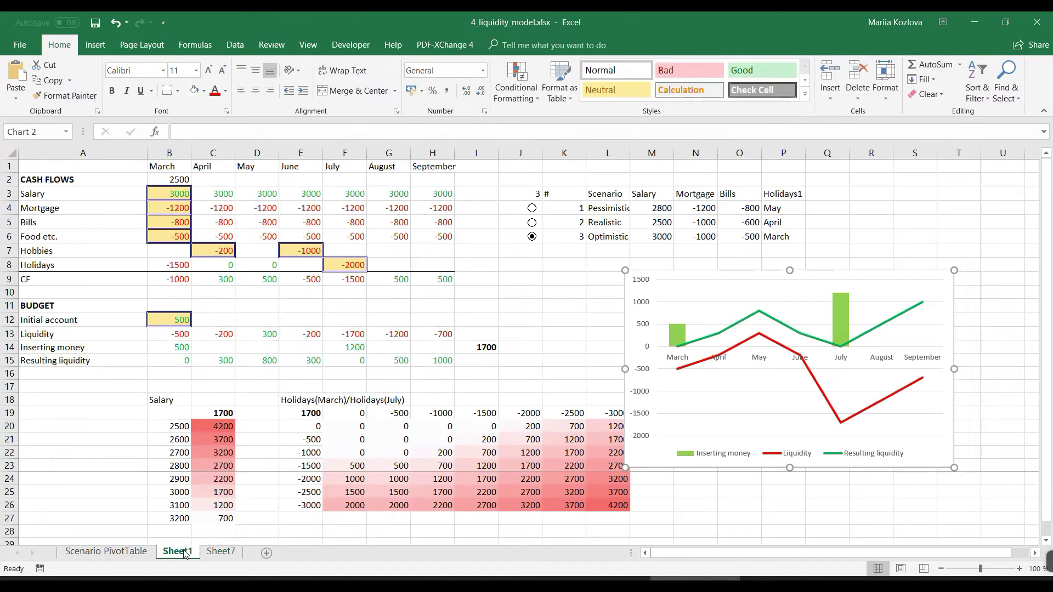
scroll(306, 441, "down", 1)
scroll(305, 440, "up", 1)
left_click(520, 265)
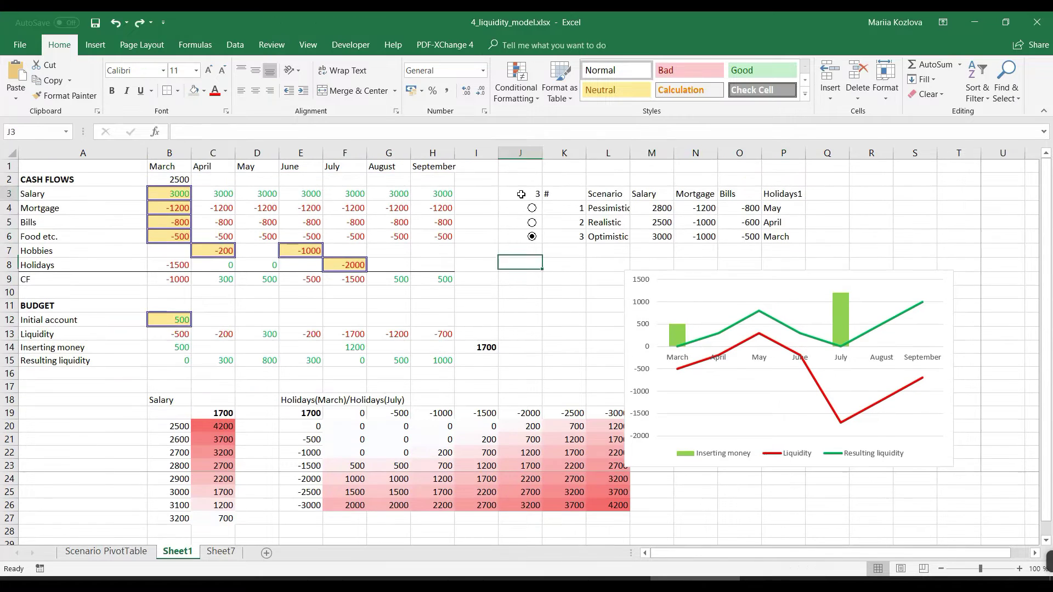
left_click_drag(521, 194, 768, 234)
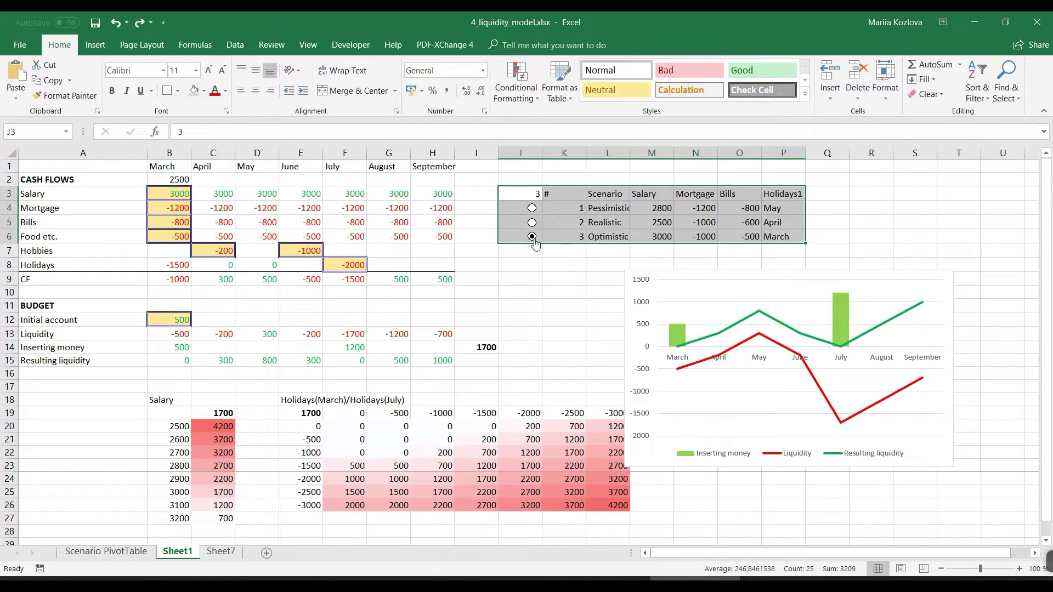
left_click(167, 92)
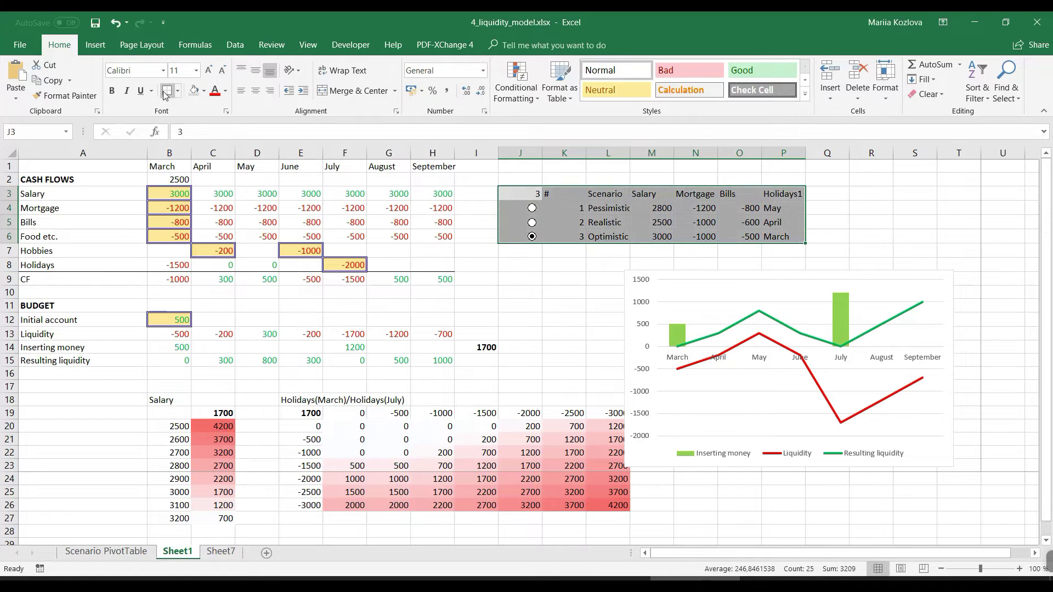
key("ctrl+c")
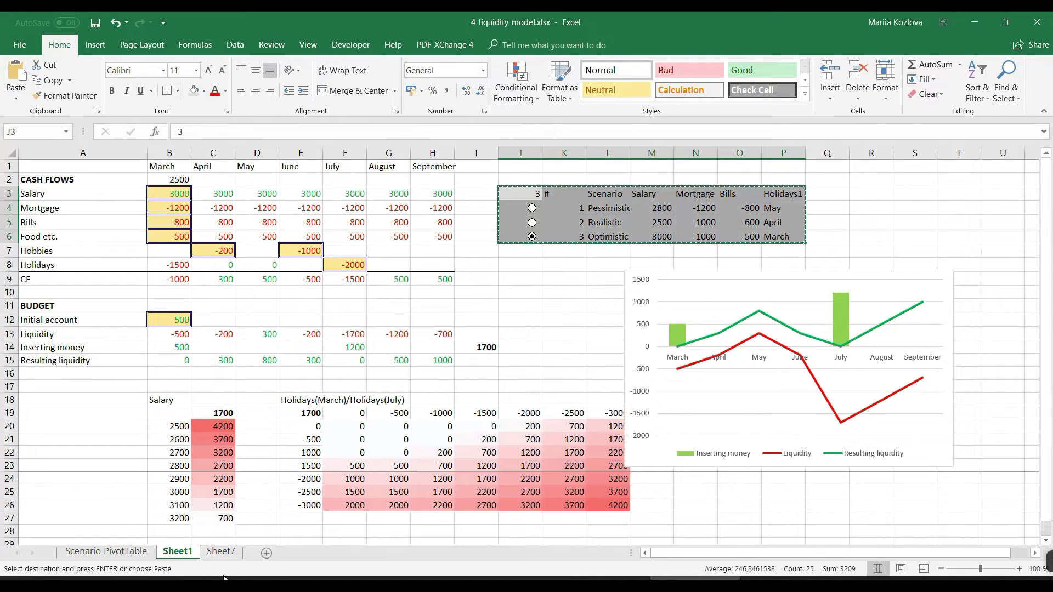
Paste the scenario table as a Linked Picture at C23 on Sheet7, under the chart.
left_click(221, 551)
right_click(111, 456)
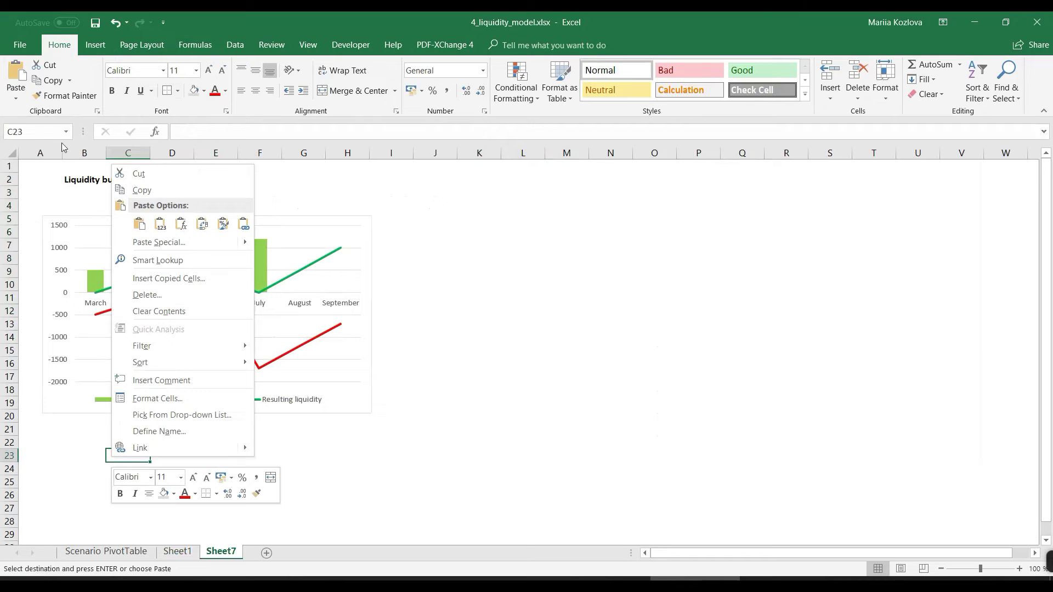
left_click(16, 99)
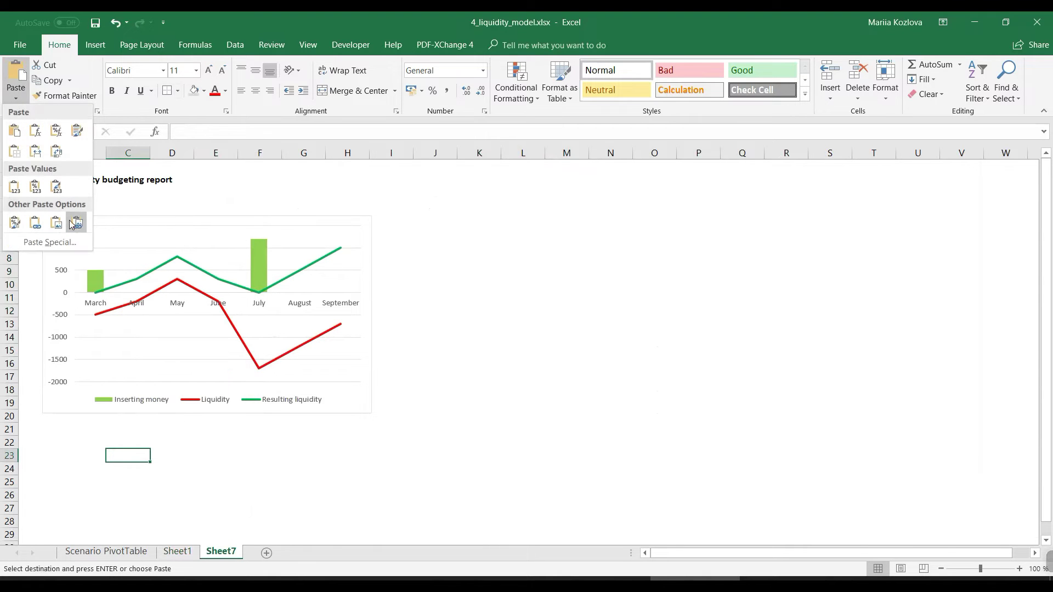
left_click(78, 222)
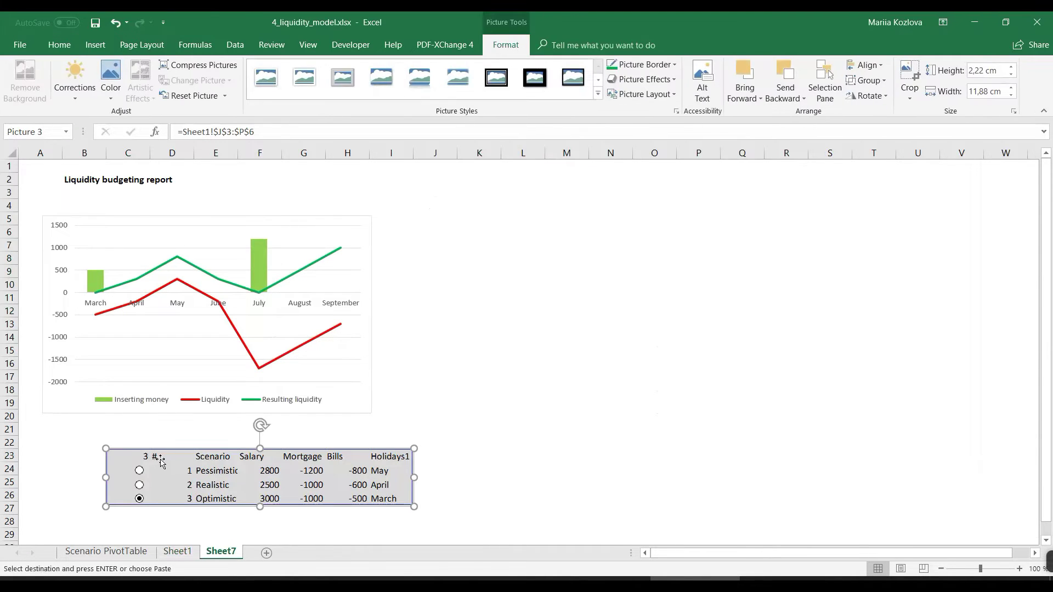
left_click_drag(167, 455, 122, 441)
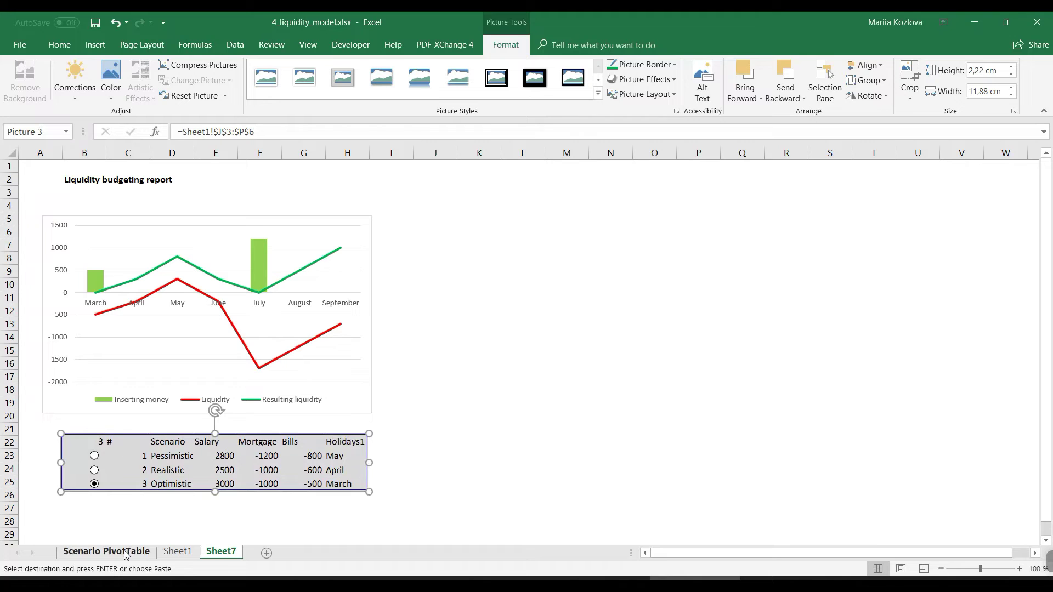
Choose the Pessimistic scenario on Sheet1 and confirm the Sheet7 report updates.
left_click(177, 552)
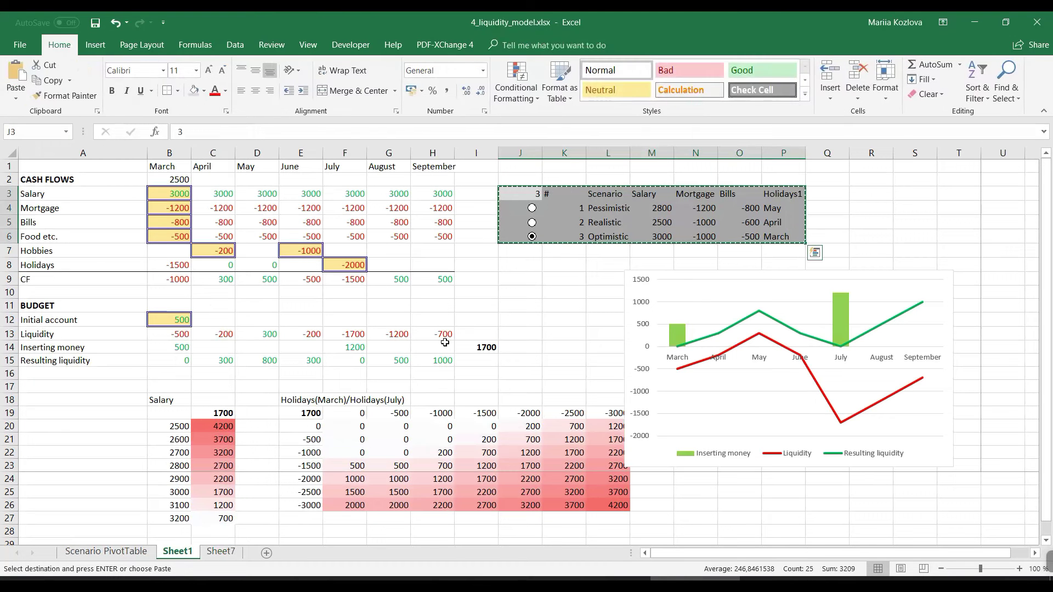
left_click(532, 208)
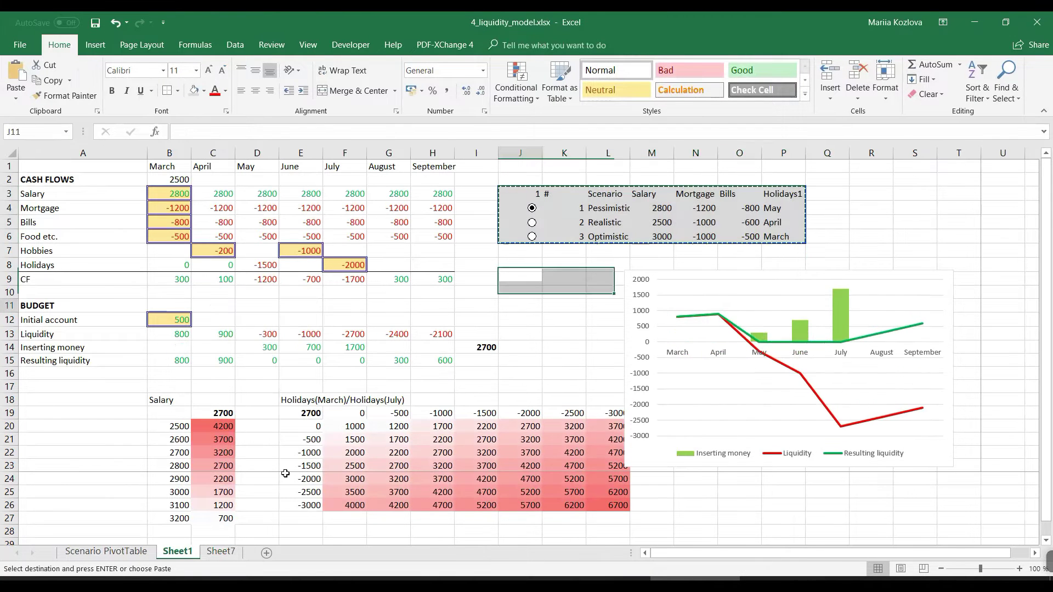
left_click(221, 552)
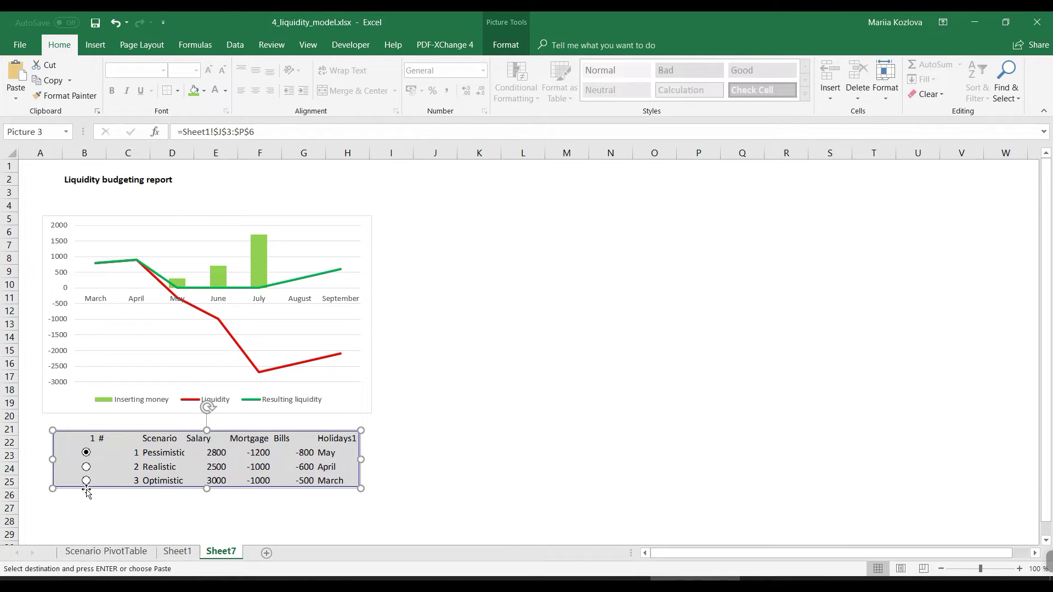
left_click(445, 445)
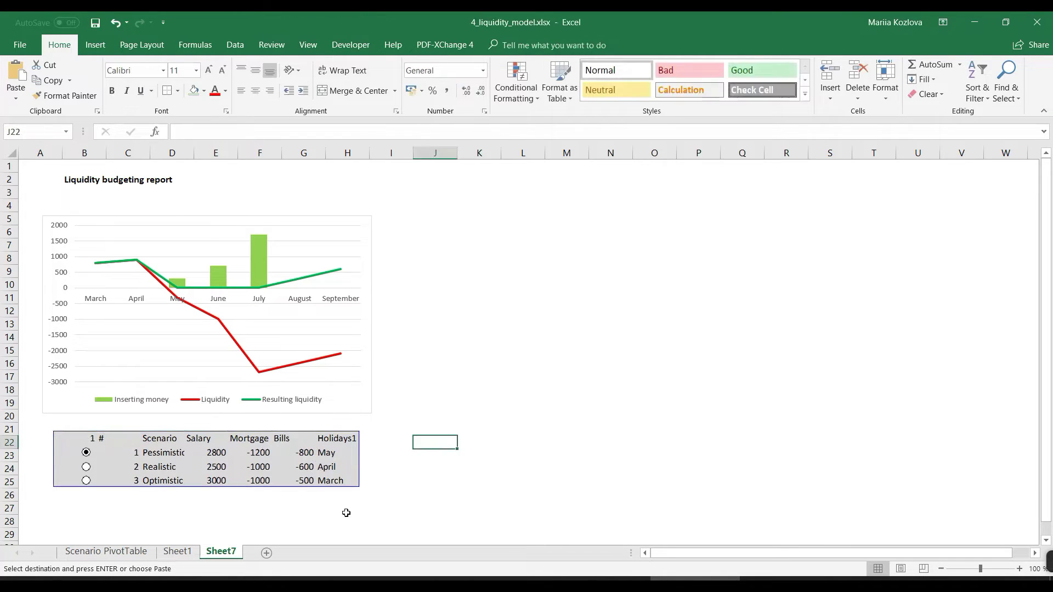
Select ranges around the scenario table and the linked picture, then clear the selection on Sheet7.
left_click(304, 205)
scroll(231, 269, "down", 1)
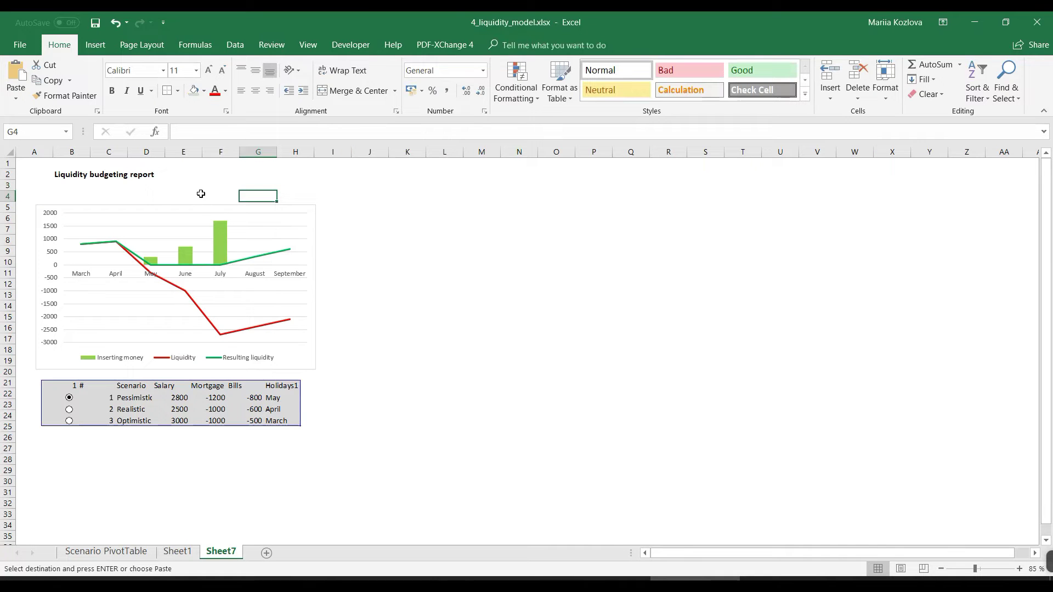
left_click_drag(206, 184, 310, 200)
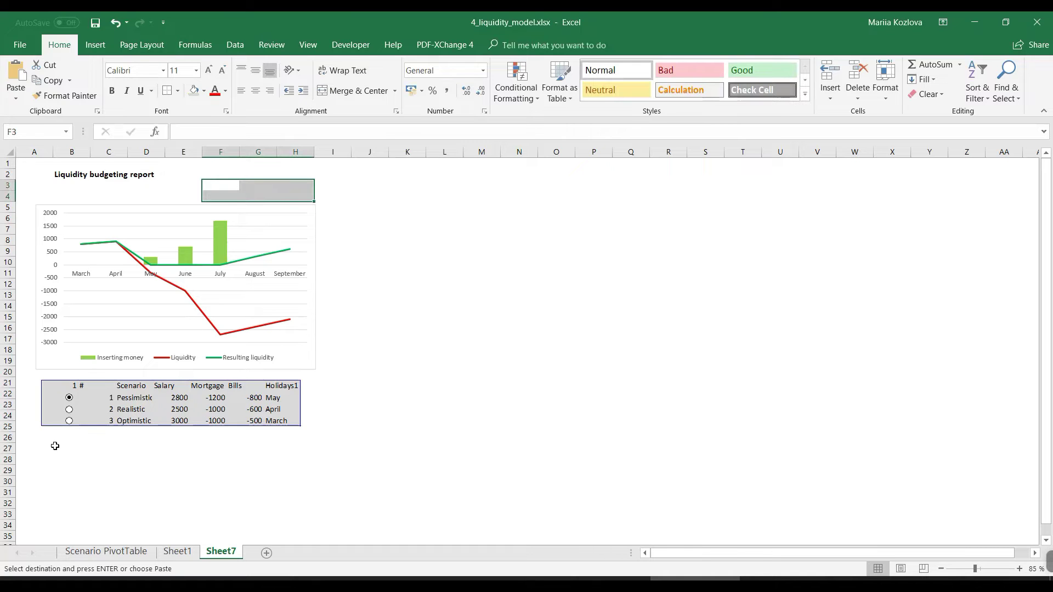
left_click_drag(54, 444, 266, 458)
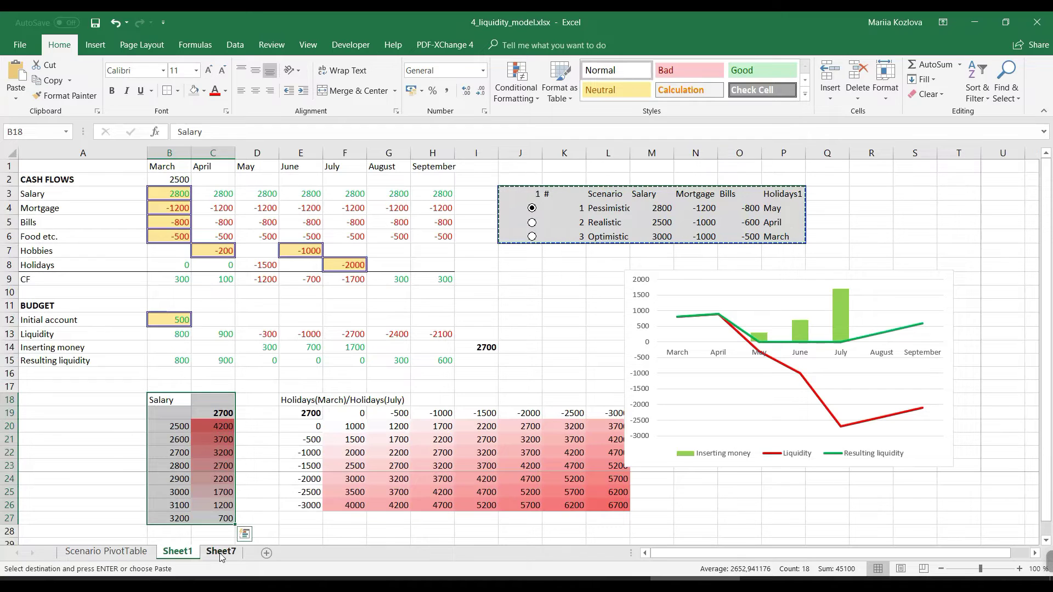
left_click(221, 553)
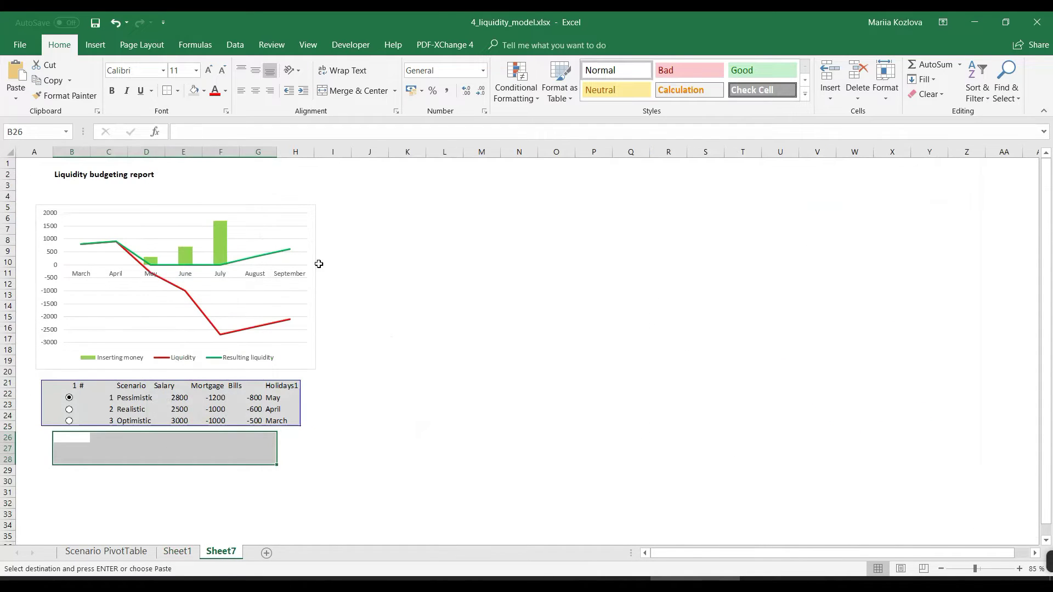
left_click(340, 243)
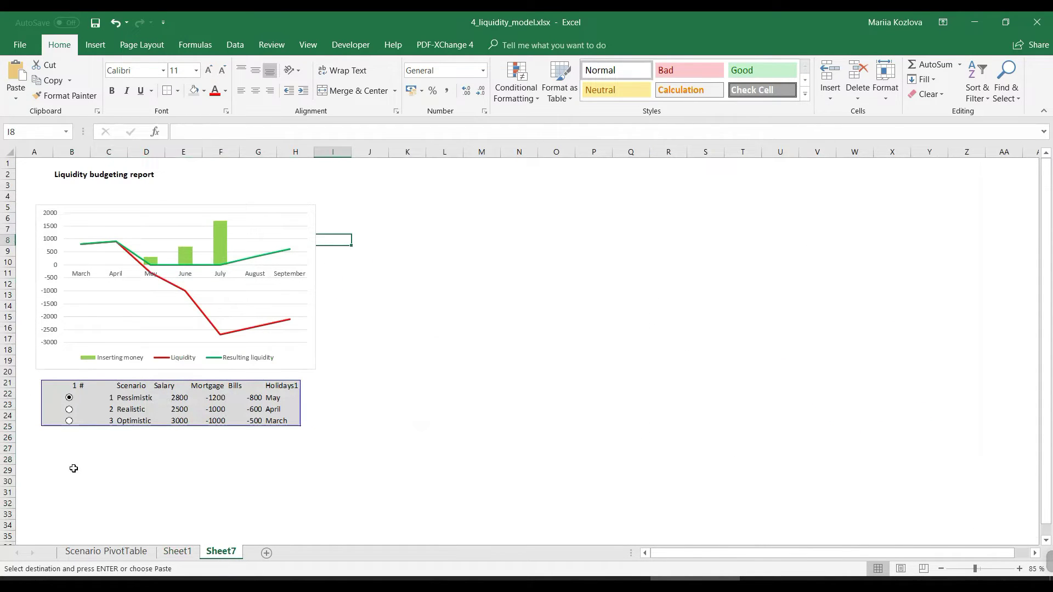
left_click_drag(74, 469, 306, 513)
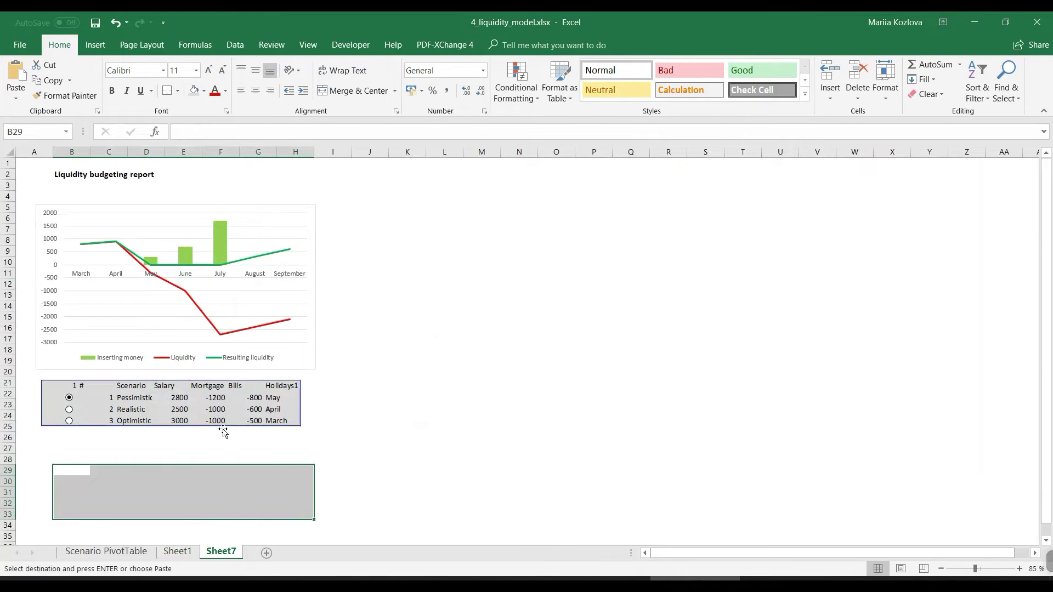
left_click(338, 262)
left_click(332, 330)
left_click(330, 426)
left_click(295, 459)
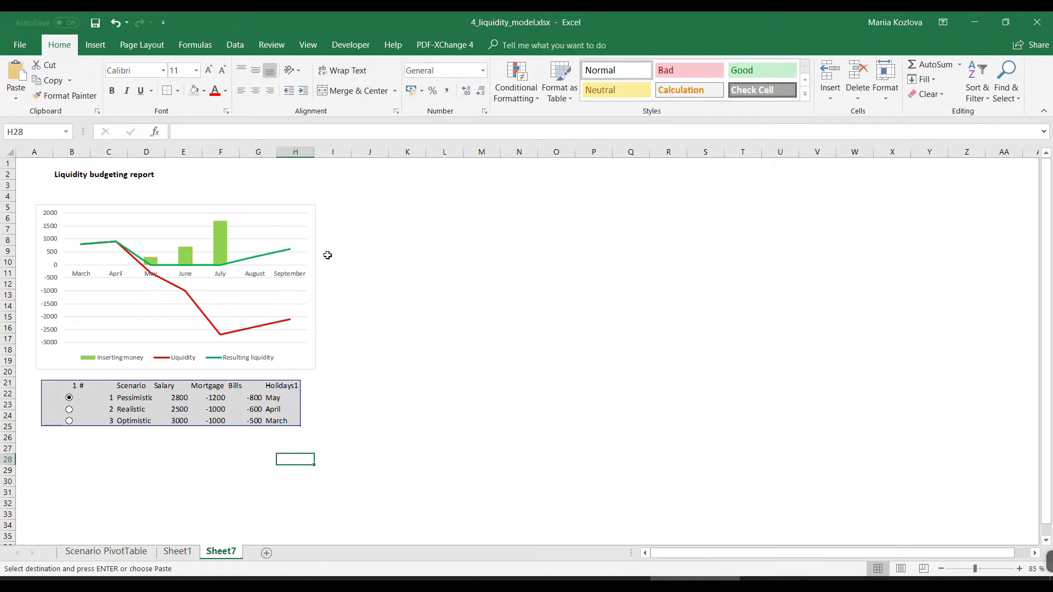
In Page Break Preview, narrow Sheet7's print page to columns A–F and preview printing.
left_click(308, 45)
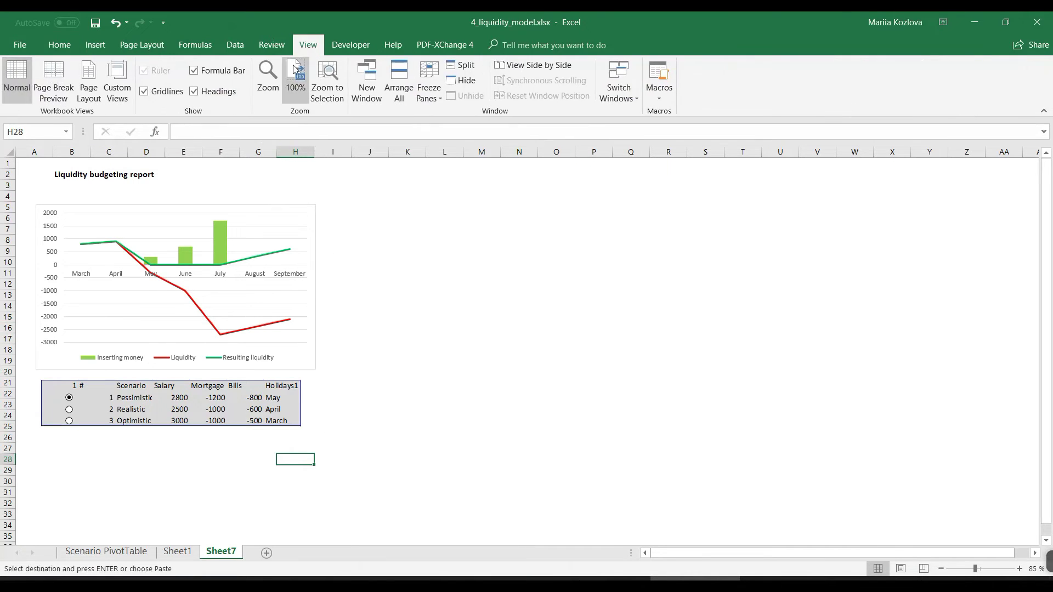
left_click(58, 101)
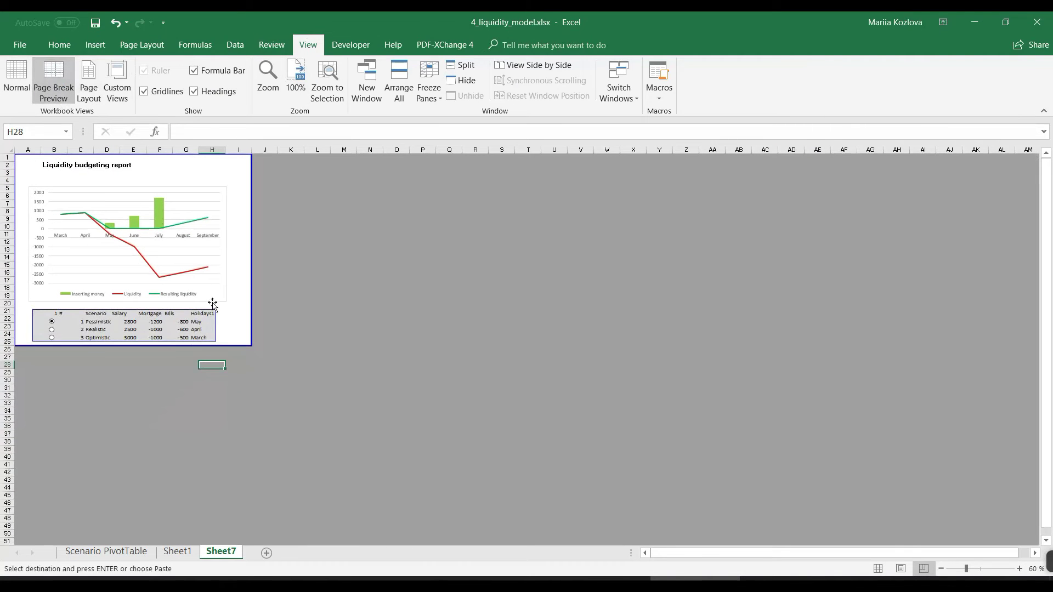
left_click_drag(250, 339, 172, 315)
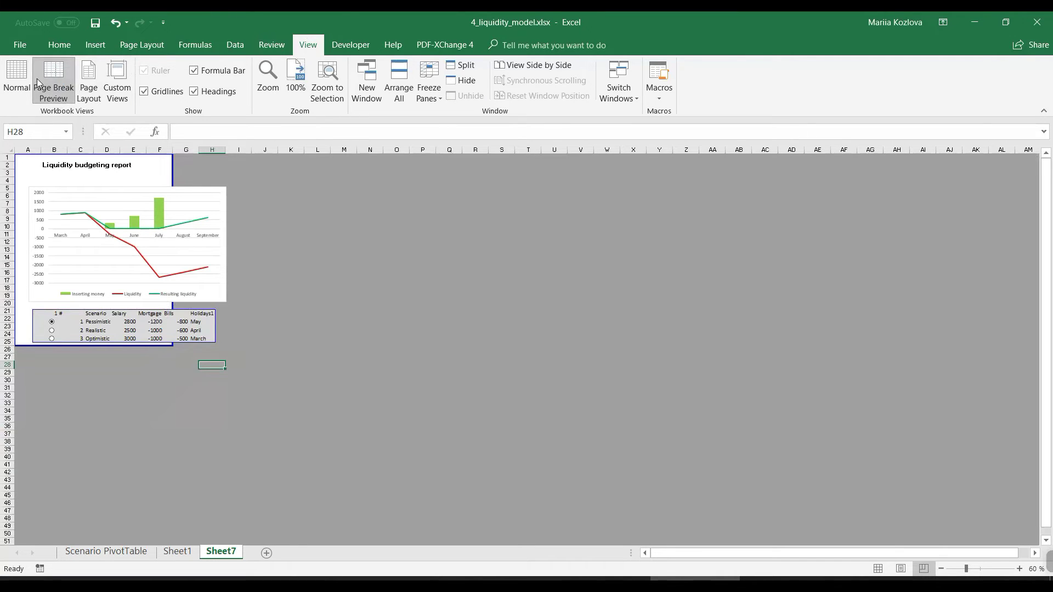
left_click(19, 45)
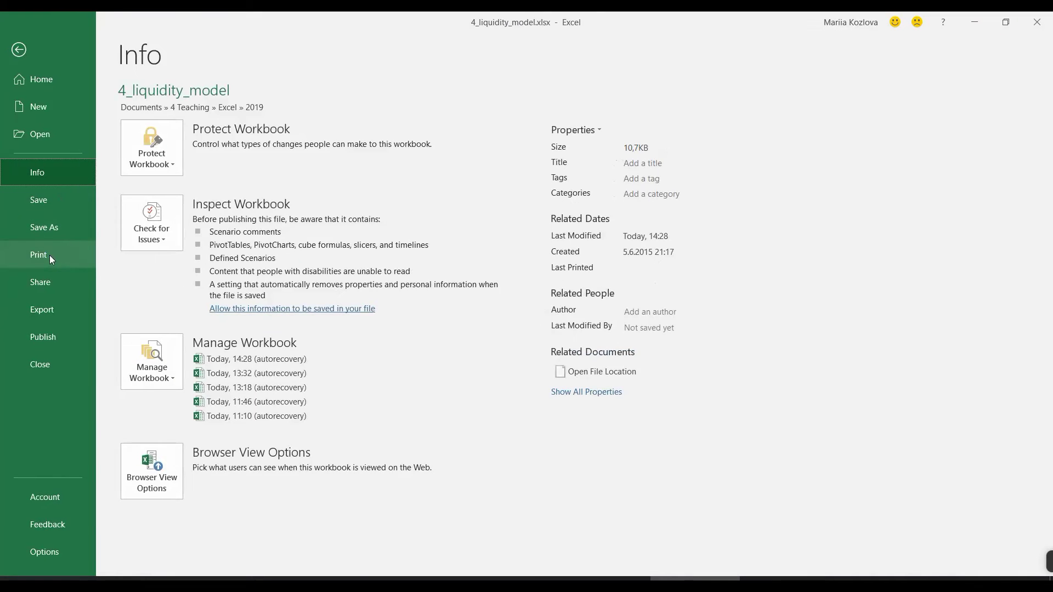
left_click(49, 256)
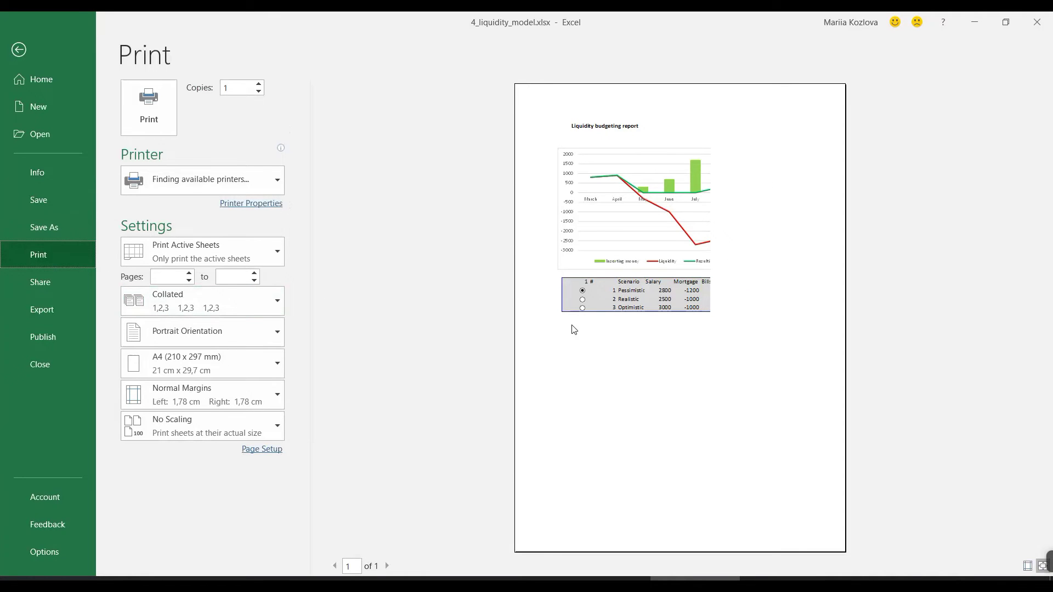
Widen Sheet7's print page to columns A–H and review the page orientation choices.
left_click(19, 50)
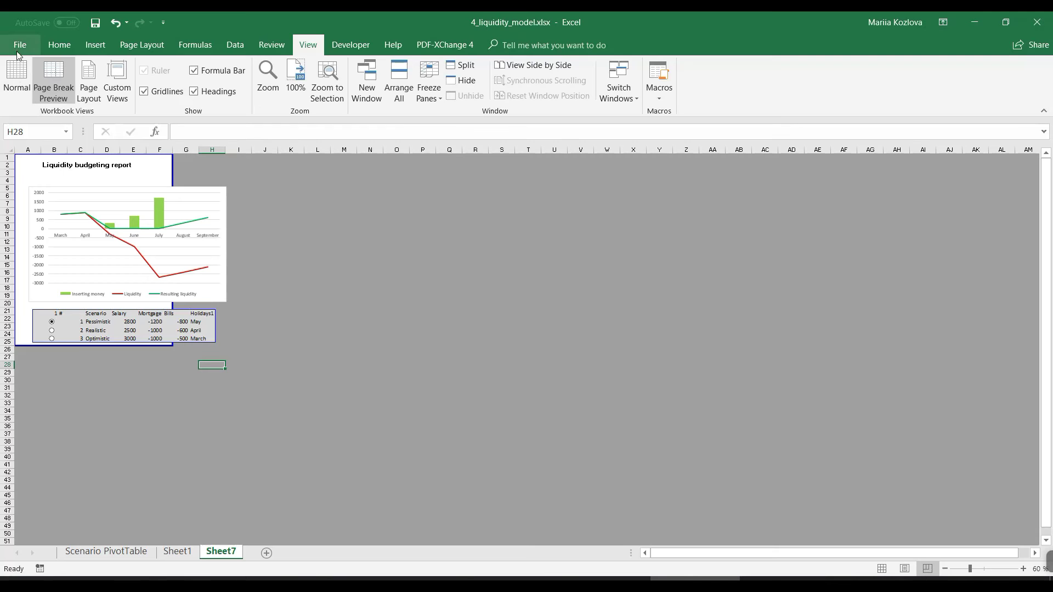
left_click_drag(169, 177, 252, 168)
left_click(139, 45)
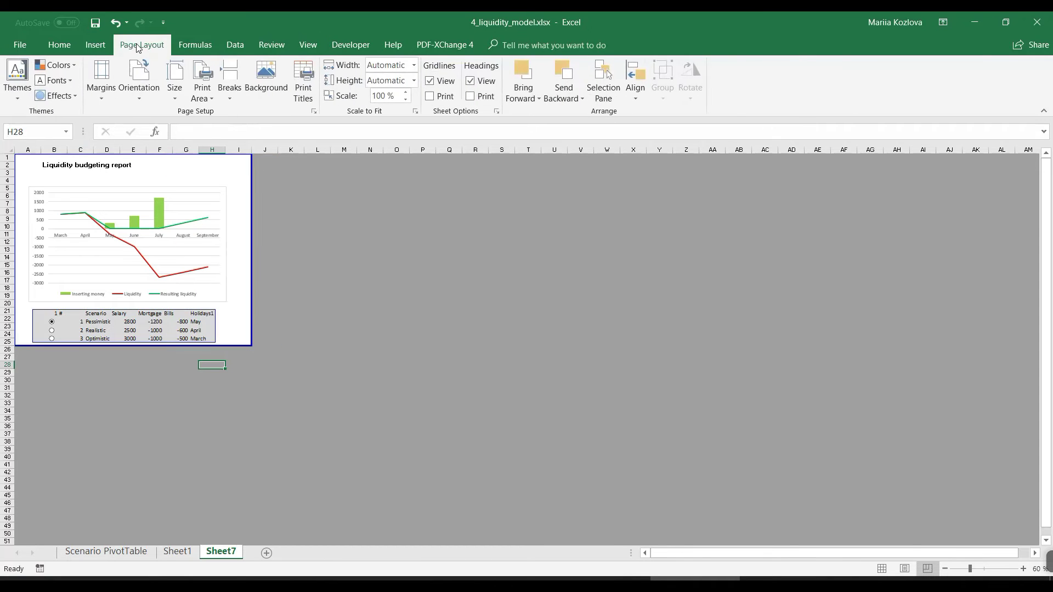
left_click(135, 98)
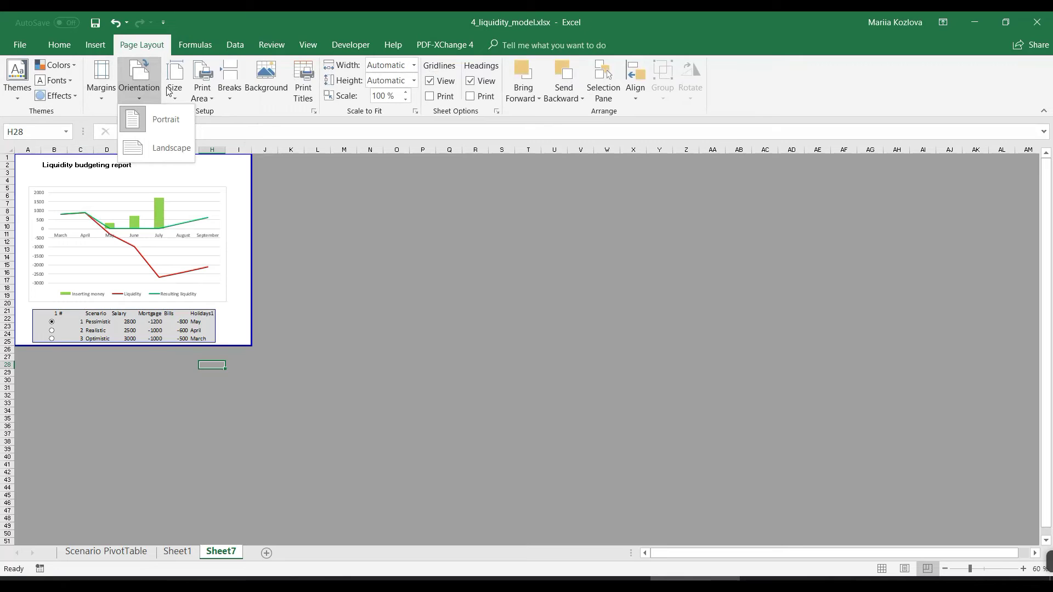
Check the report in Page Layout view, then return to Page Break Preview.
left_click(307, 44)
left_click(89, 82)
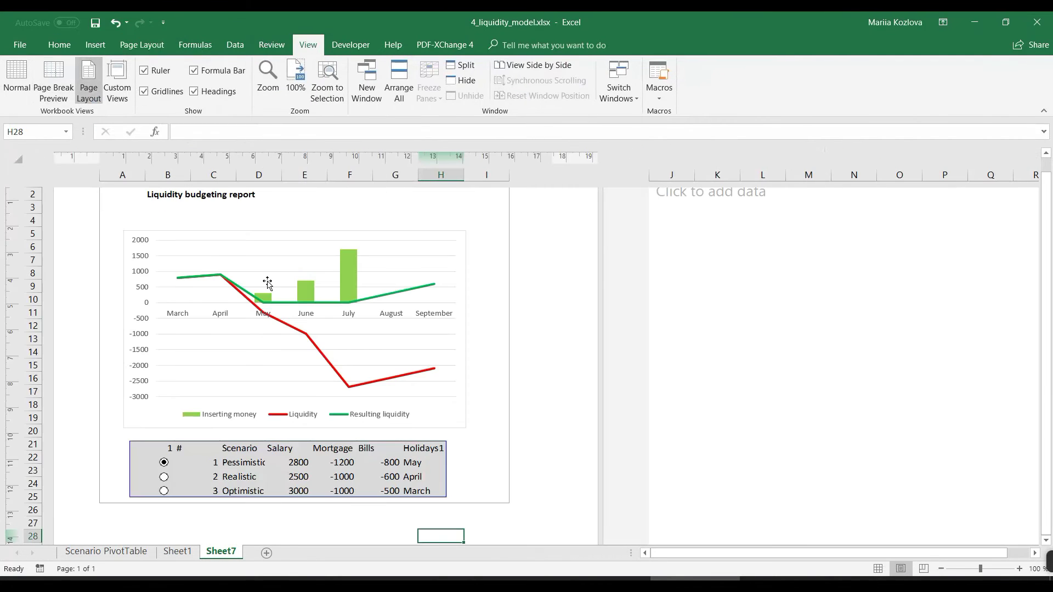
scroll(472, 317, "up", 2)
scroll(471, 317, "down", 10)
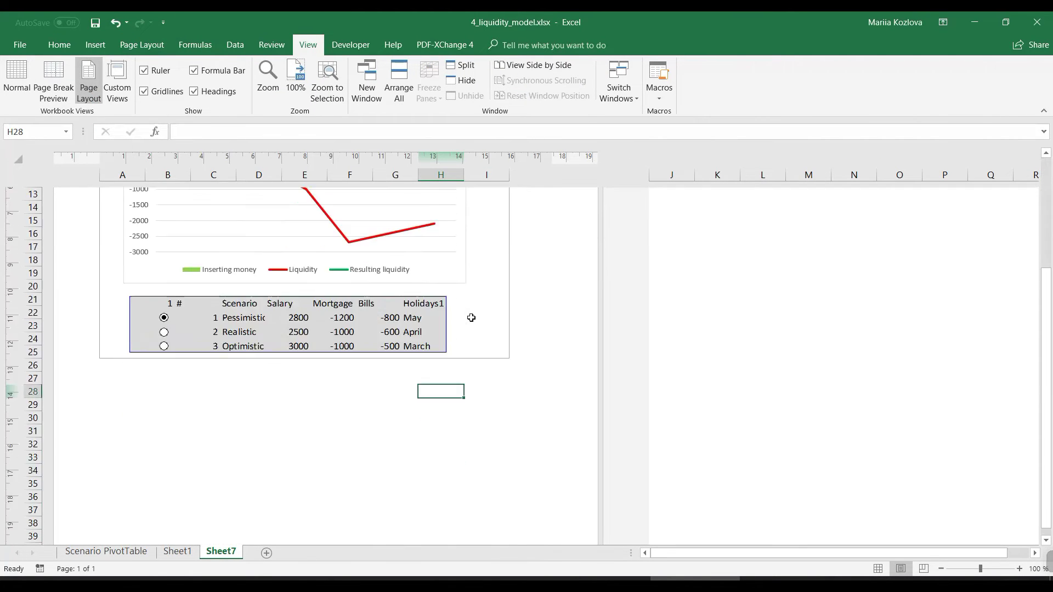
scroll(471, 317, "up", 10)
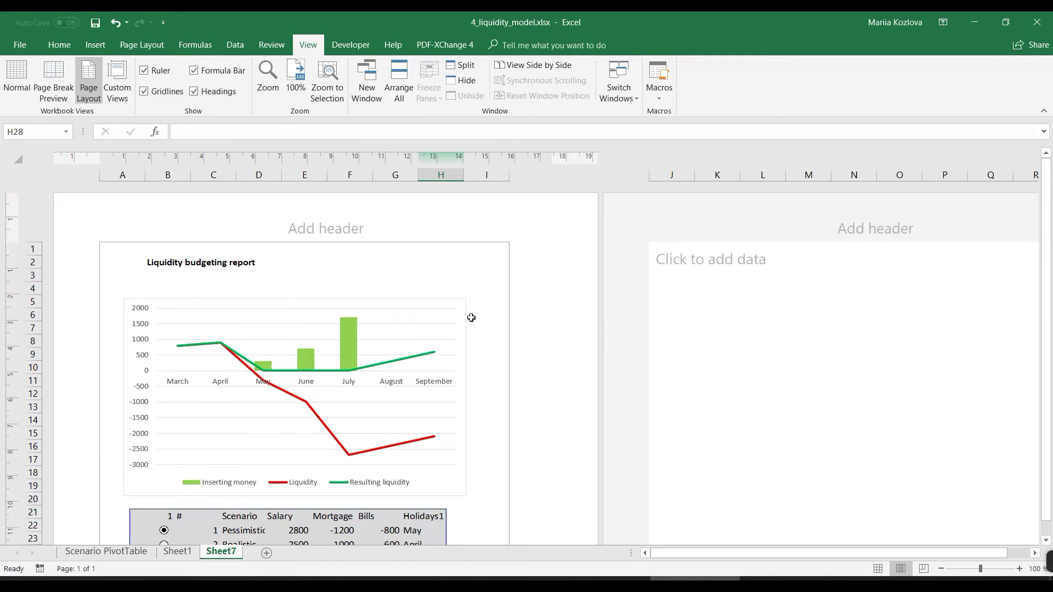
left_click(53, 80)
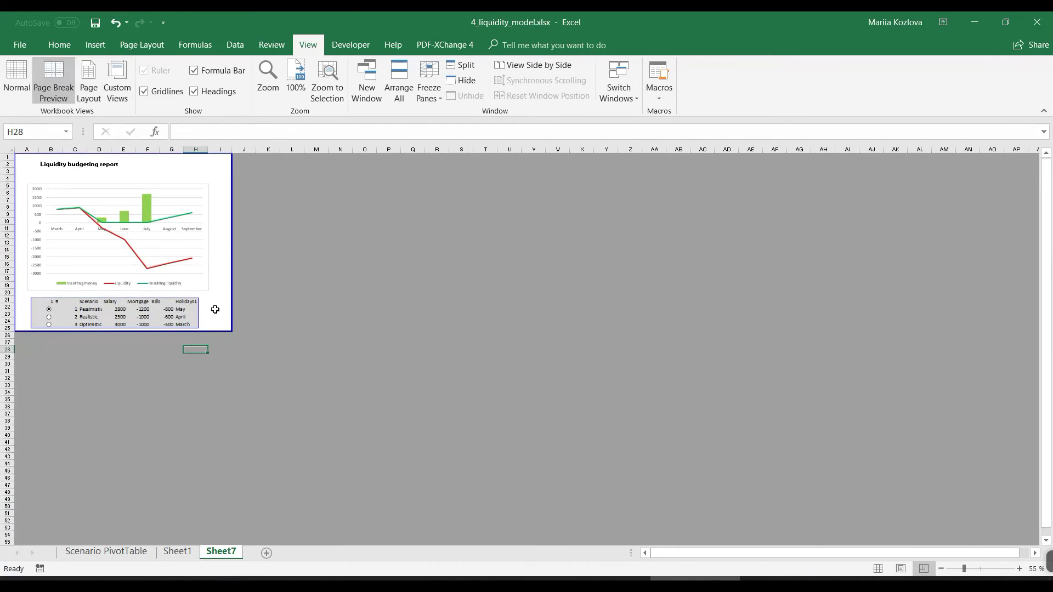
scroll(214, 258, "up", 4)
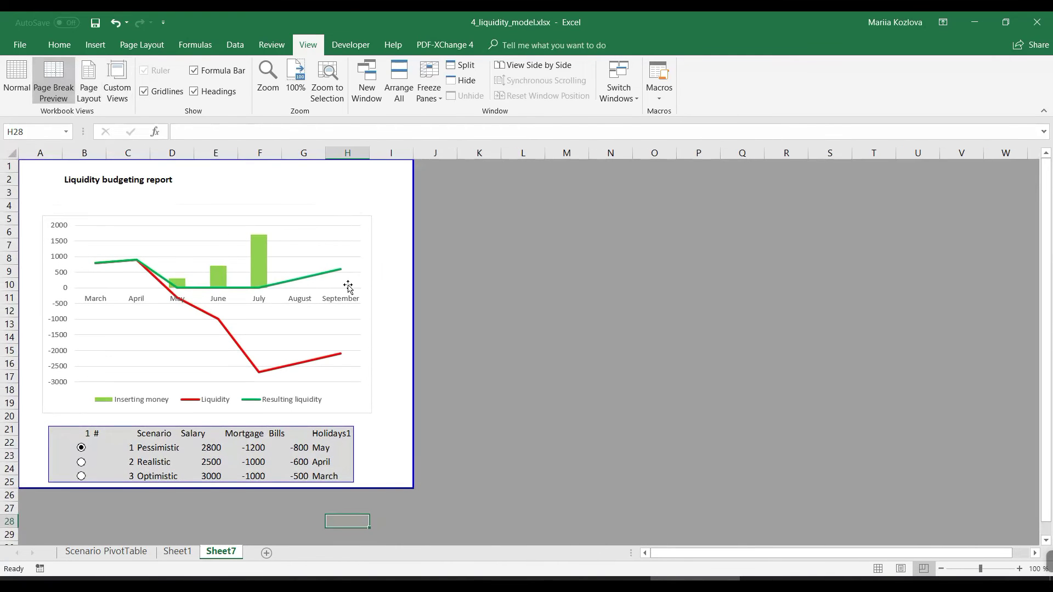
Drag the bottom page break down to row 28, then select G27:I28 below the scenario table.
left_click_drag(381, 493, 374, 516)
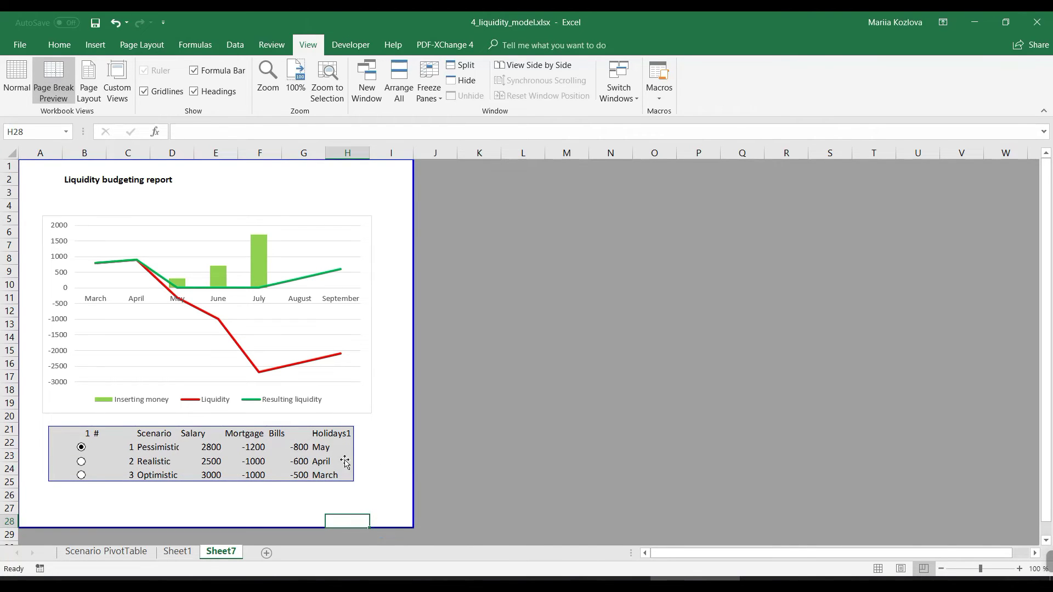
key("alt+l")
left_click_drag(322, 505, 385, 521)
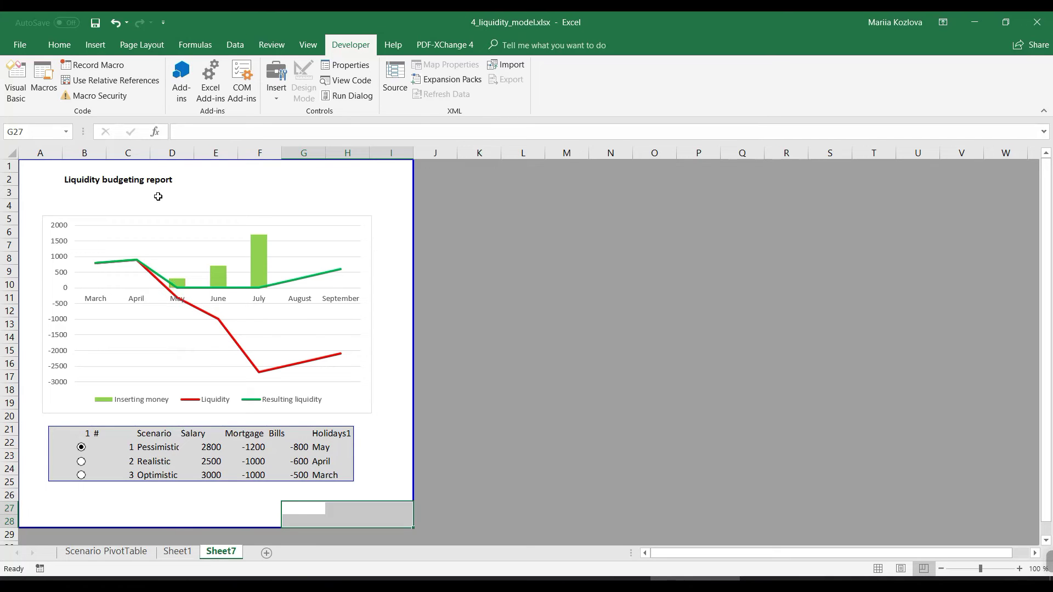
Start recording a new macro named pdf.
left_click(99, 65)
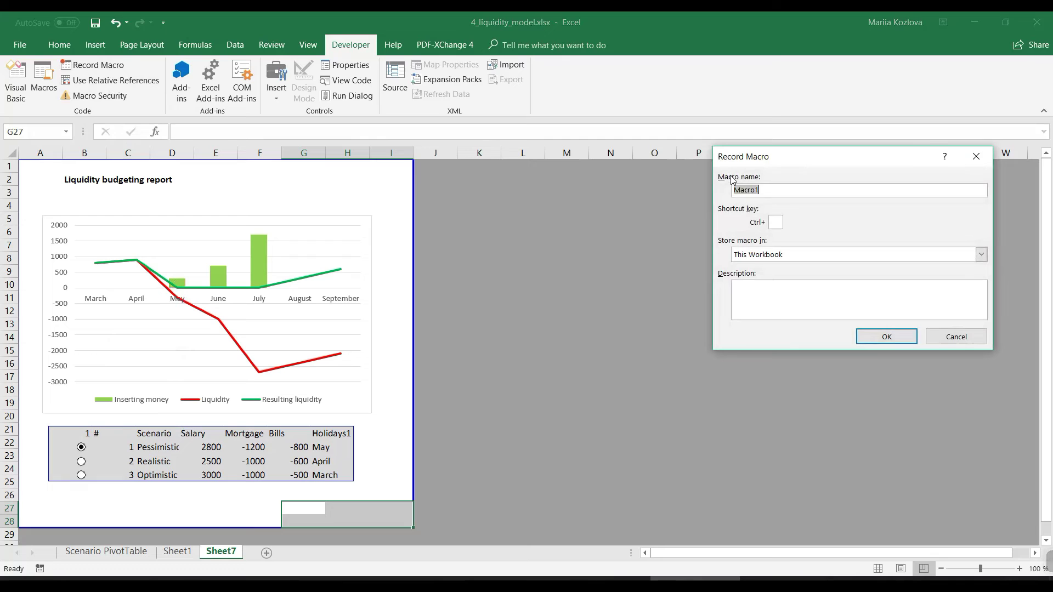
type("pdf")
left_click(887, 337)
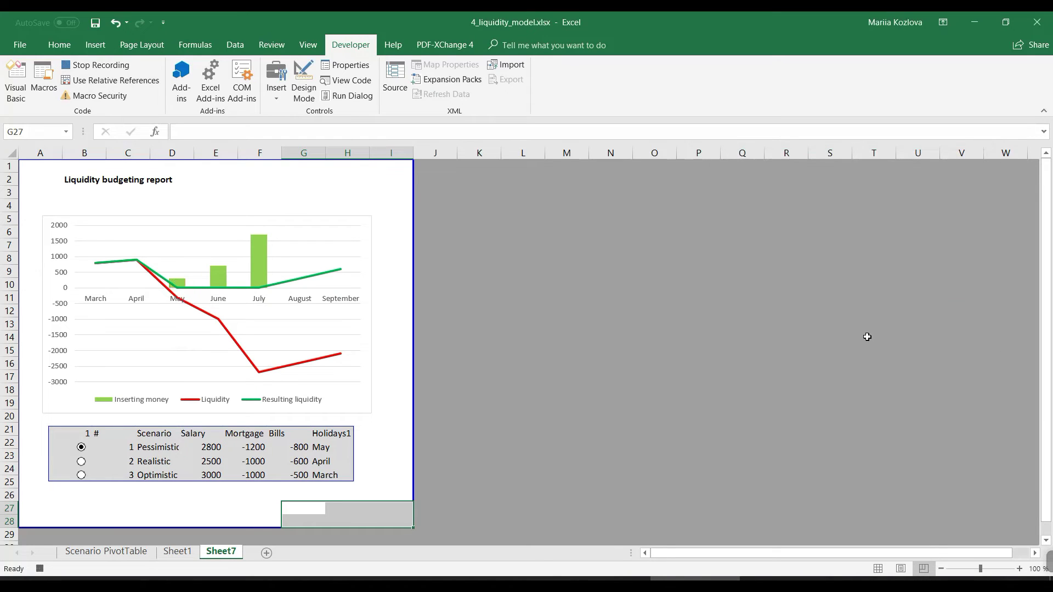
left_click(383, 443)
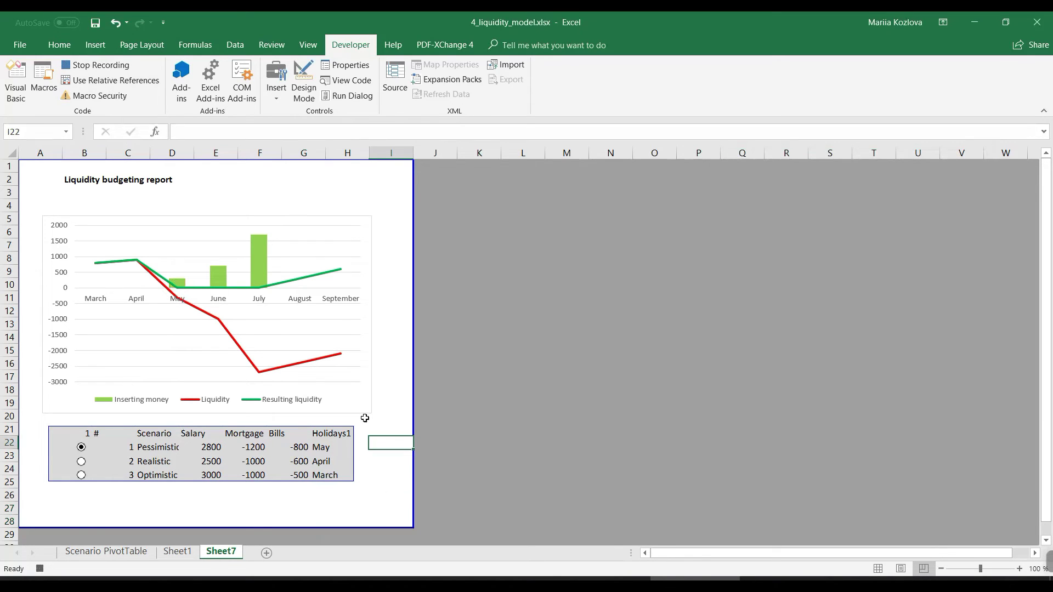
Save the workbook as 4_liquidity_model in PDF format, then stop the macro recording.
left_click(20, 47)
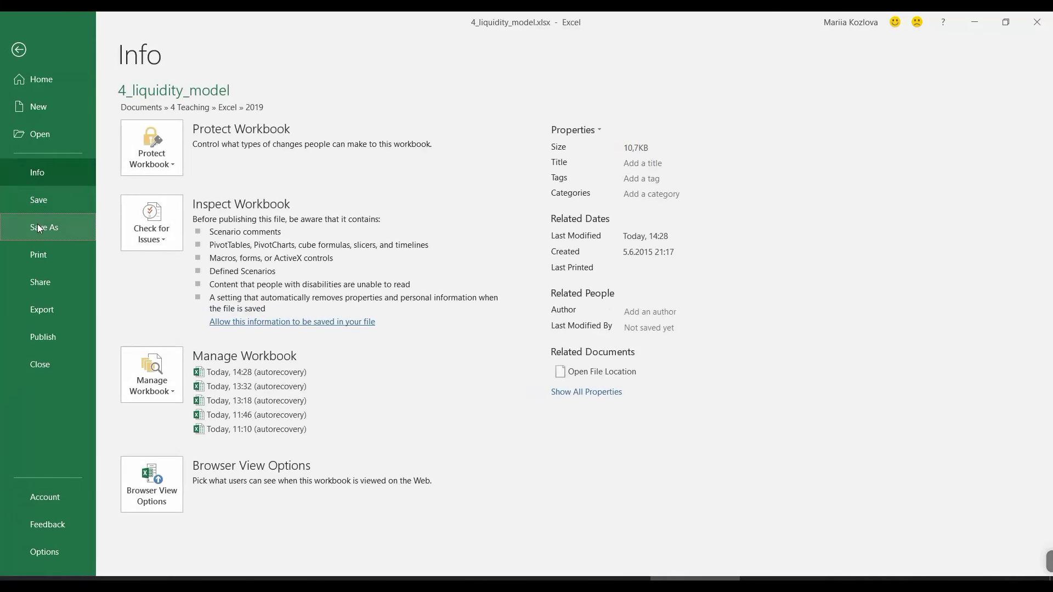
left_click(38, 225)
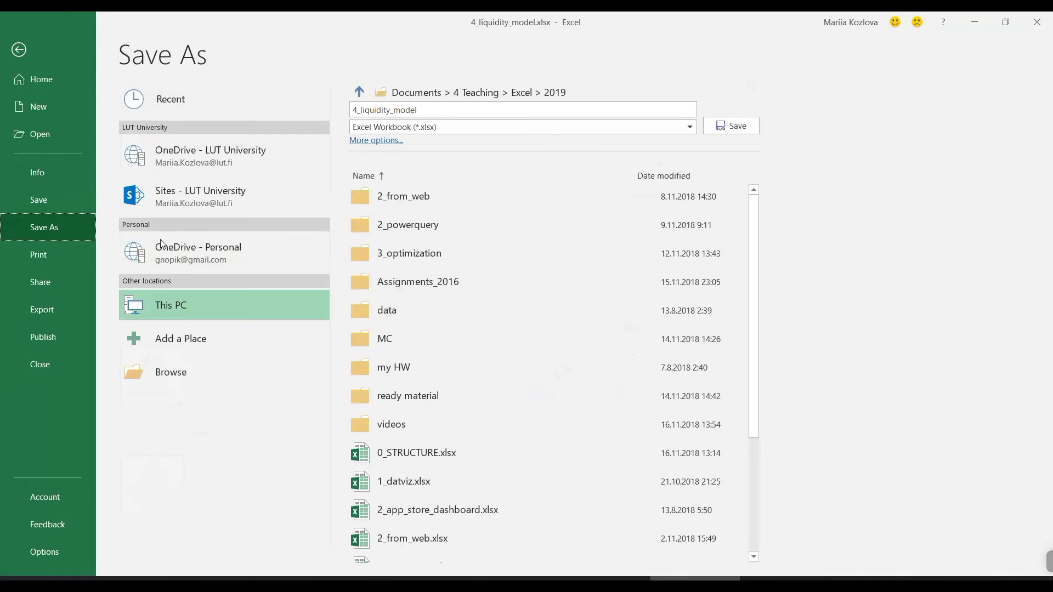
left_click(416, 128)
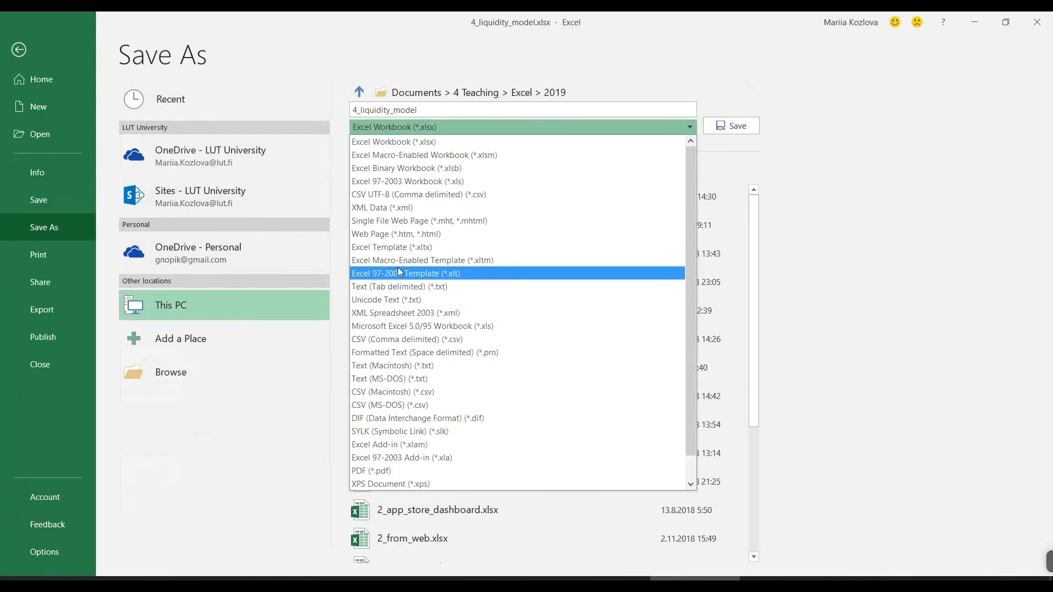
left_click(394, 471)
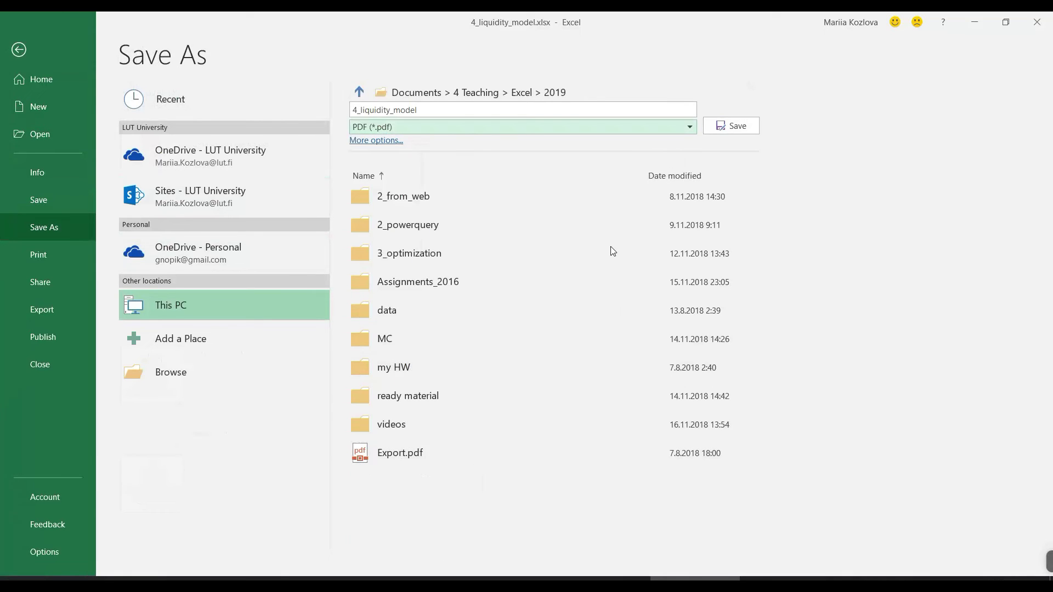
left_click(745, 124)
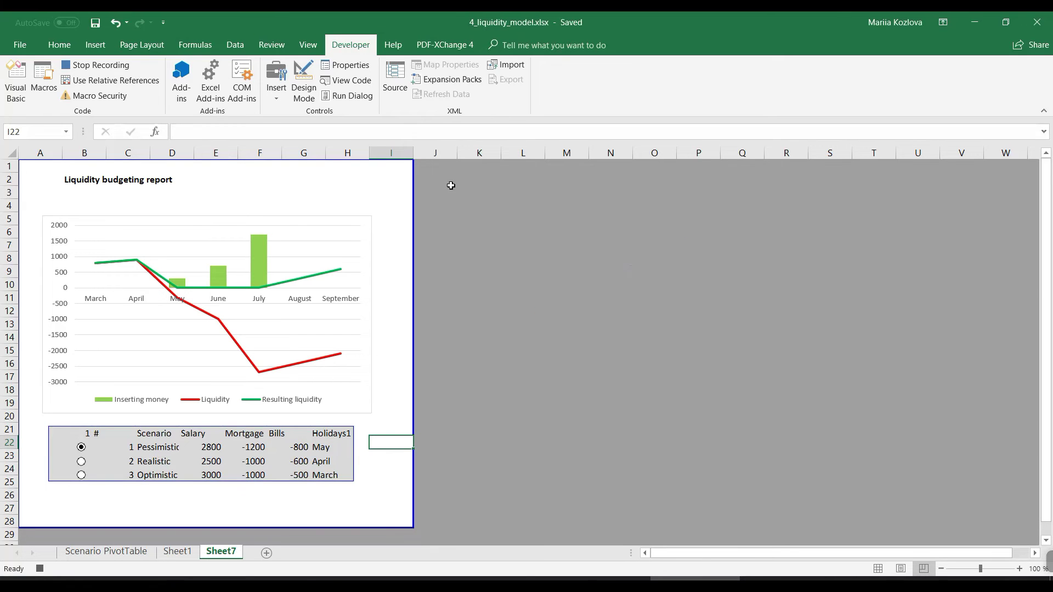
left_click(94, 65)
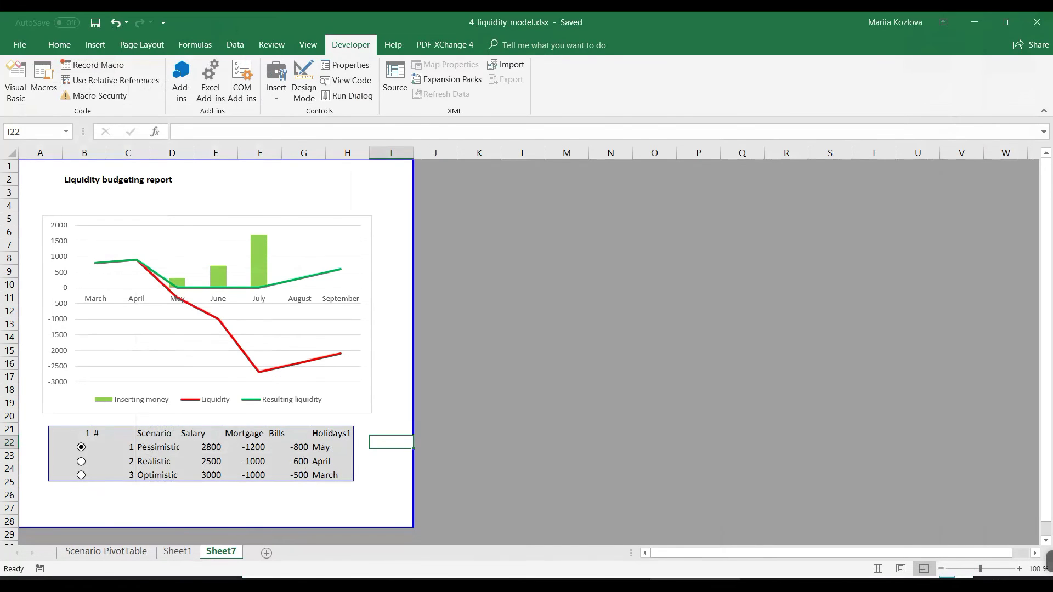
left_click(146, 579)
double_click(455, 349)
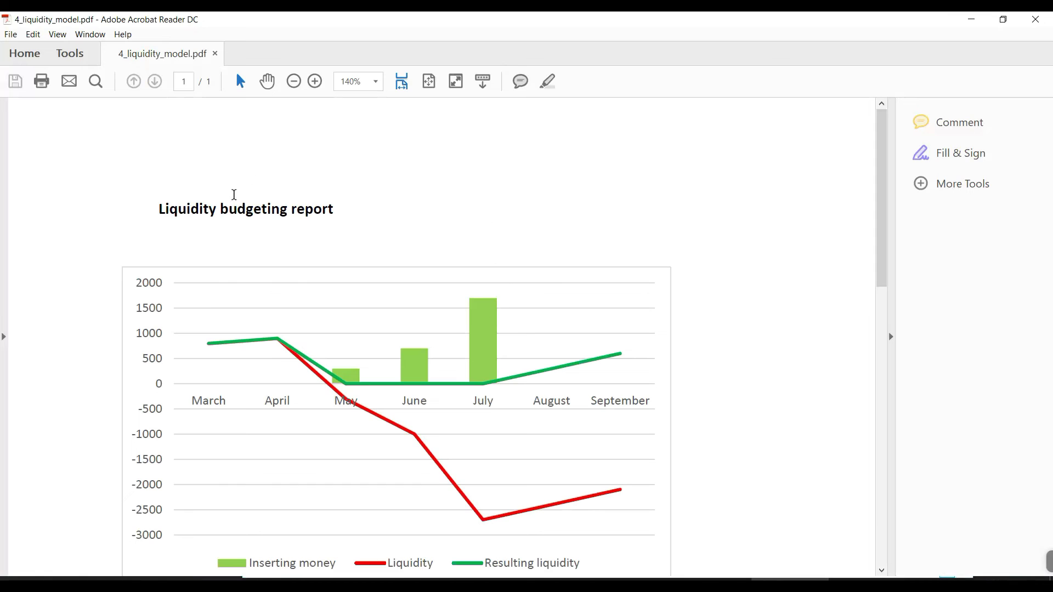
scroll(605, 357, "down", 10)
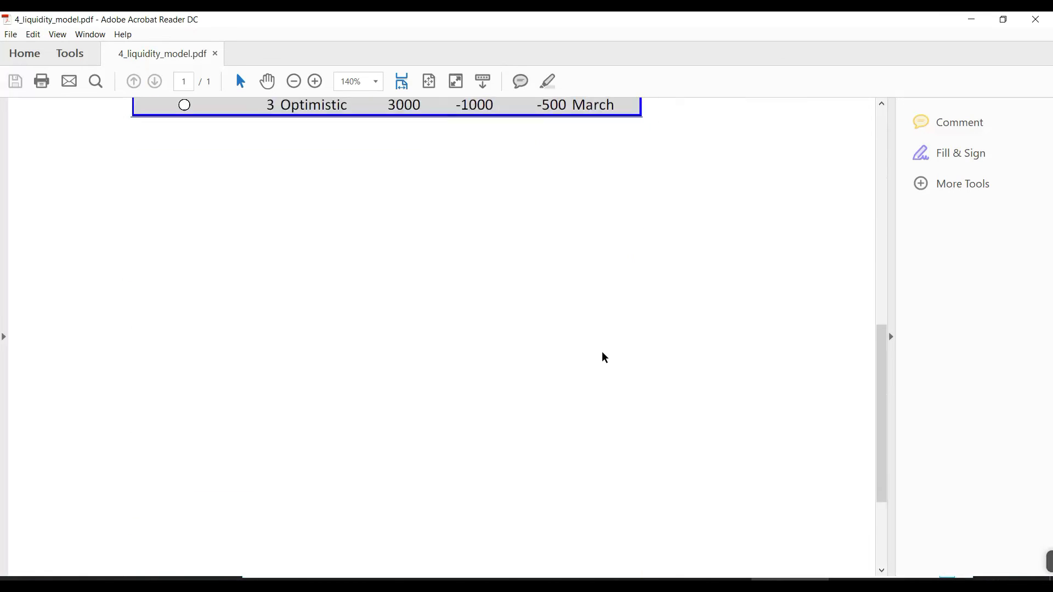
scroll(604, 357, "up", 10)
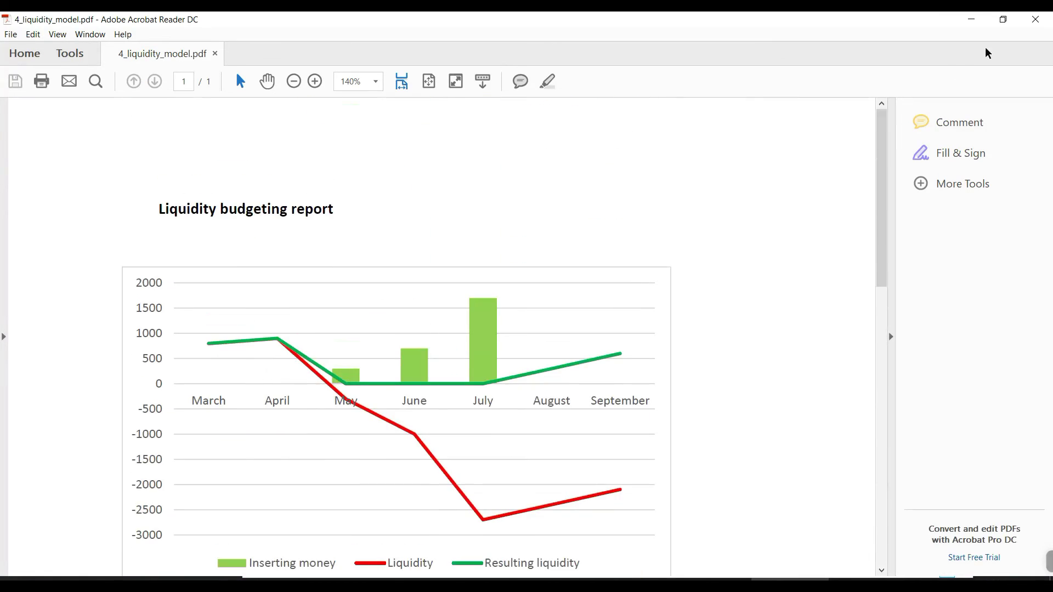
left_click(1036, 20)
Draw a form-control button below the scenario table and assign it the pdf macro.
left_click(101, 501)
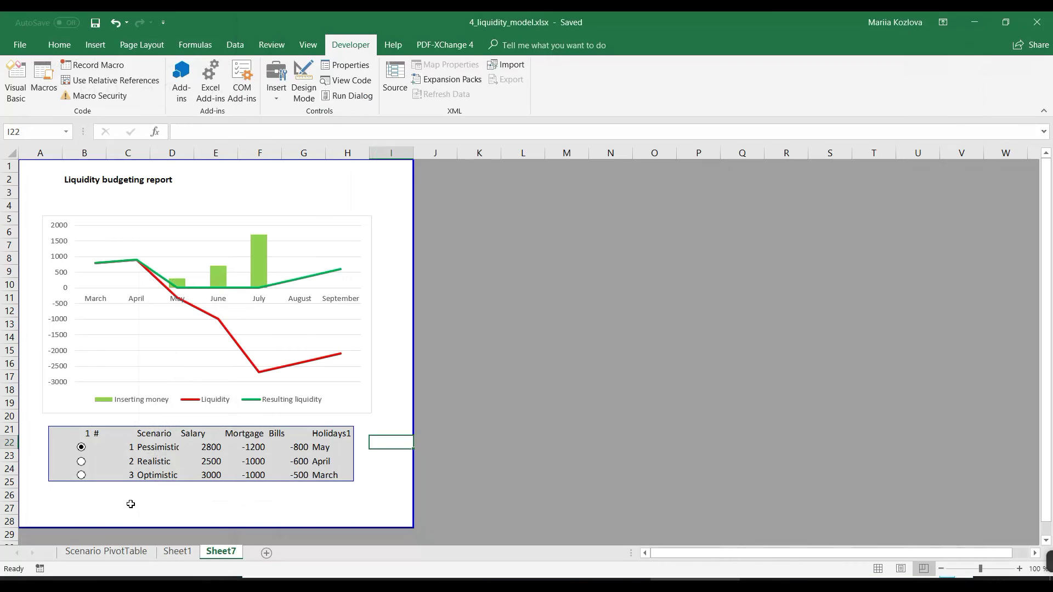
left_click(57, 45)
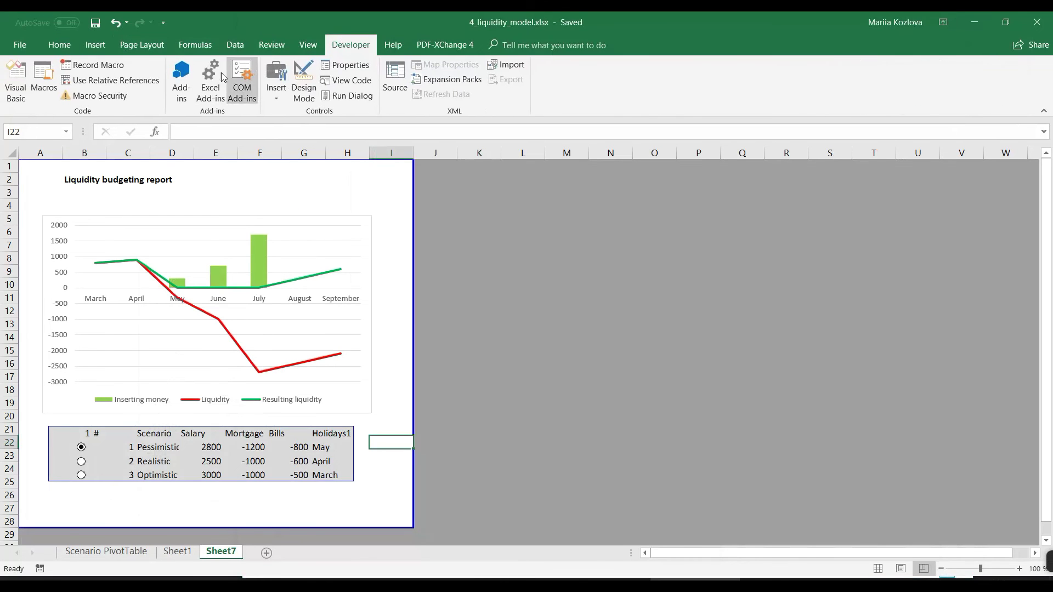
left_click(350, 45)
left_click(276, 82)
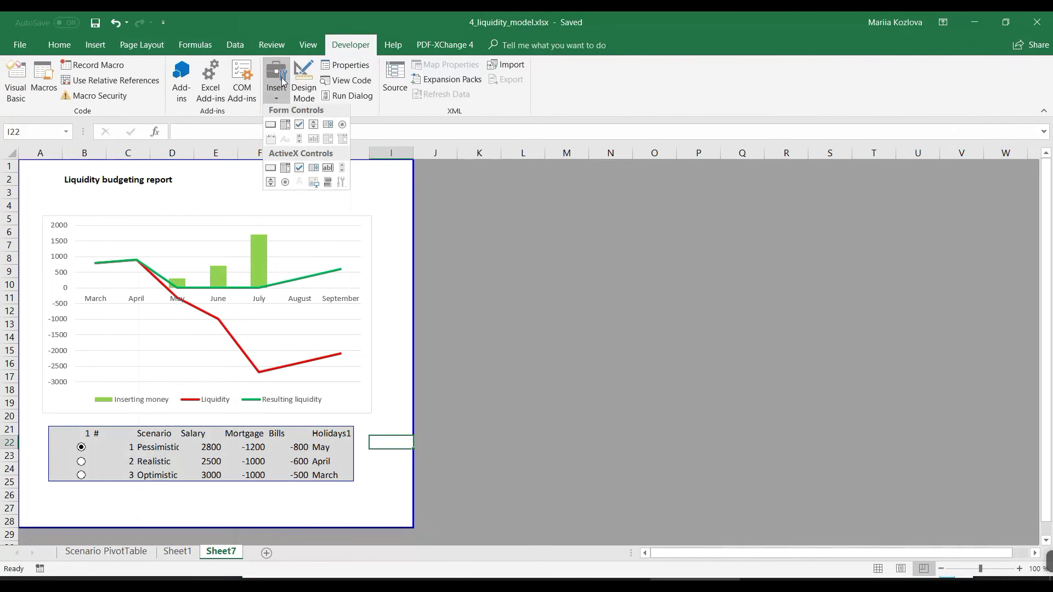
left_click(270, 127)
left_click_drag(286, 496, 390, 525)
left_click(717, 178)
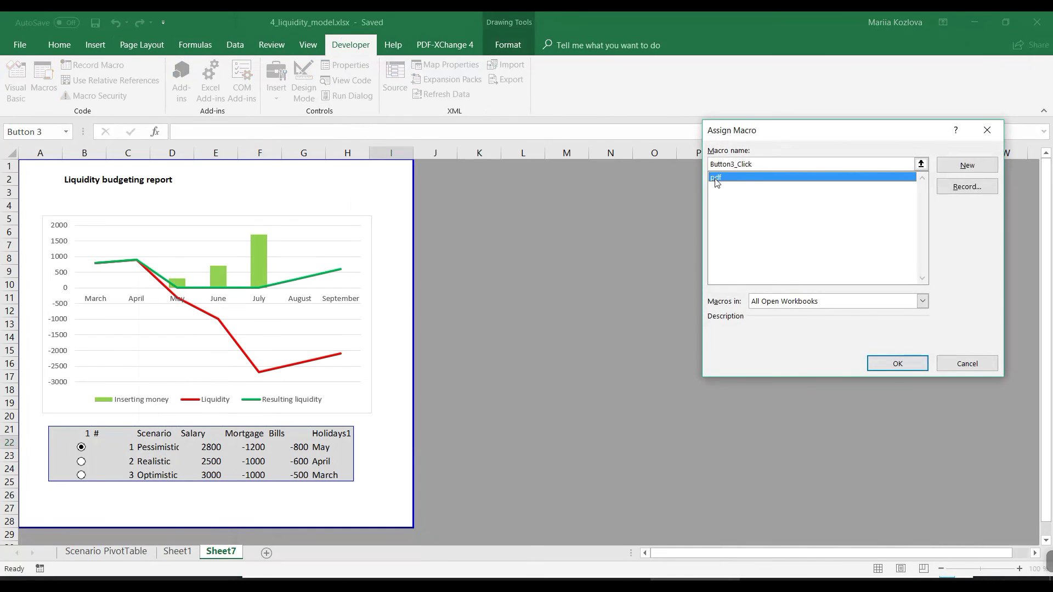
left_click(875, 363)
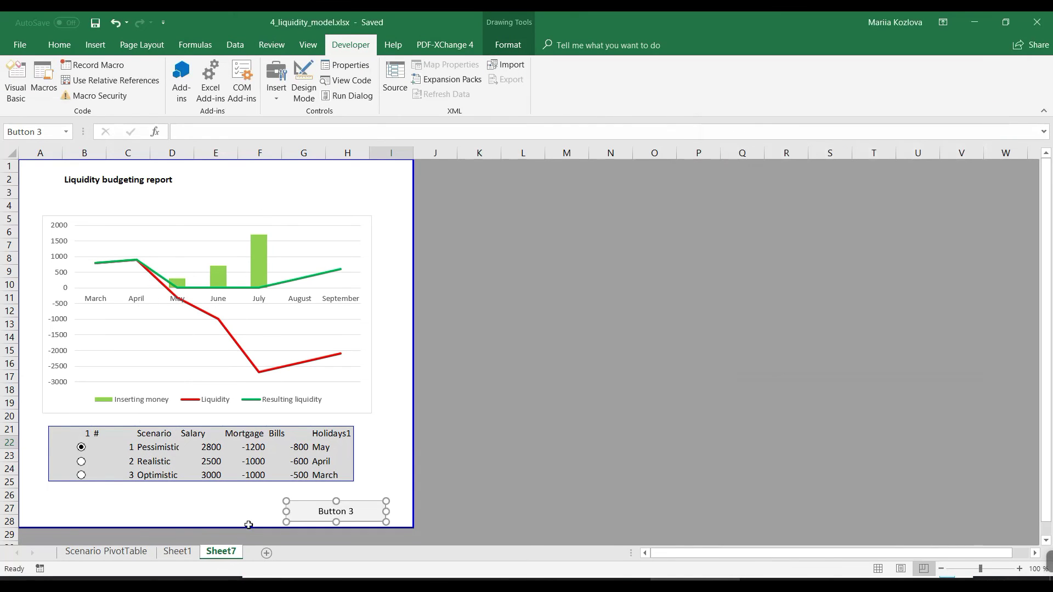
Relabel the button 'print to PDF'.
left_click(325, 511)
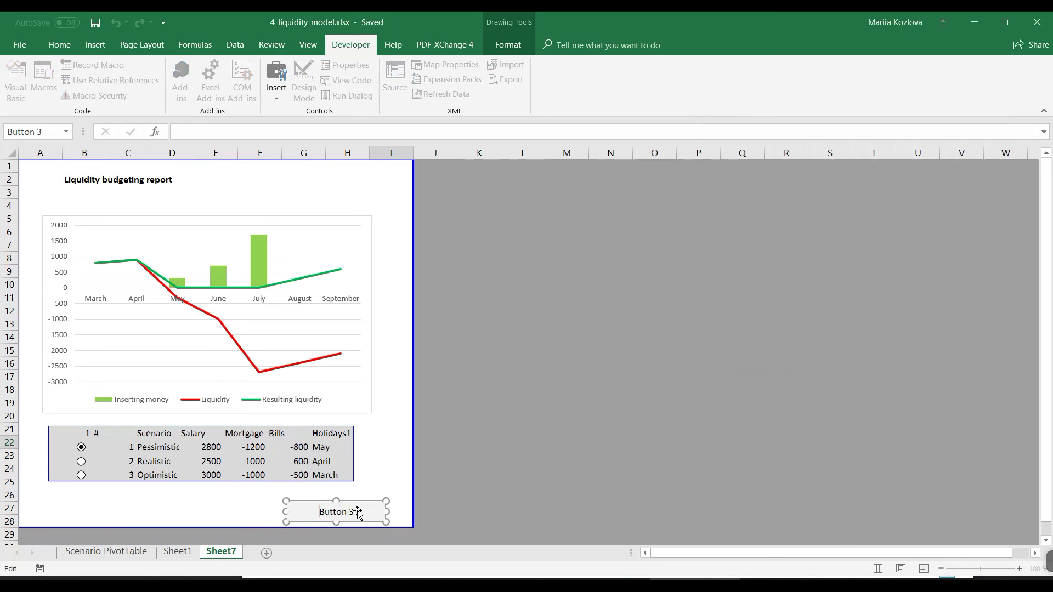
key("Delete")
type("print to PDF")
key("Escape")
key("Escape")
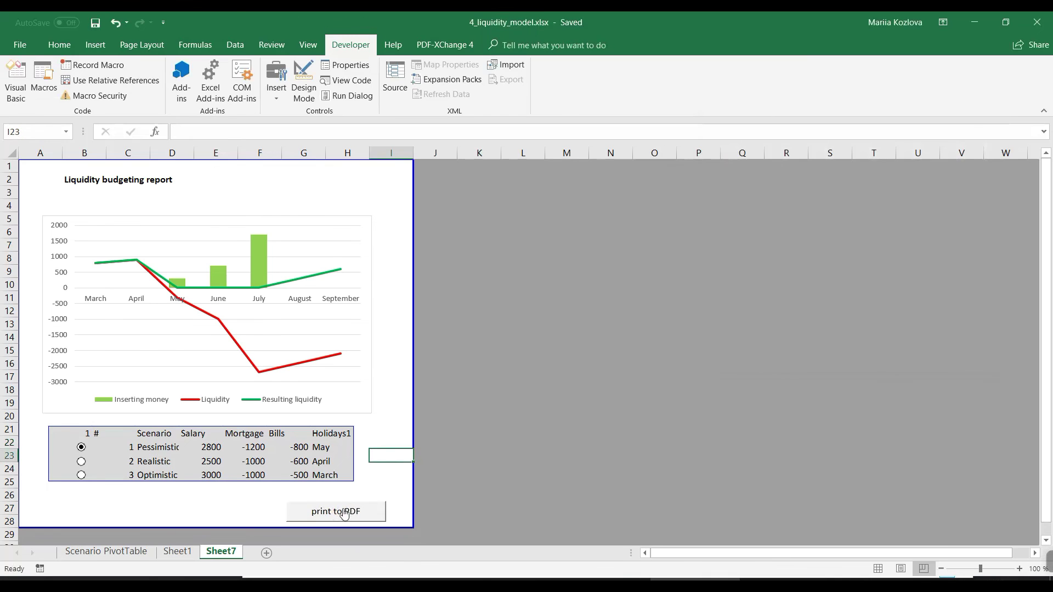
left_click(373, 485)
Run the print to PDF button to export 4_liquidity_model.pdf into the 2019 folder.
left_click(367, 509)
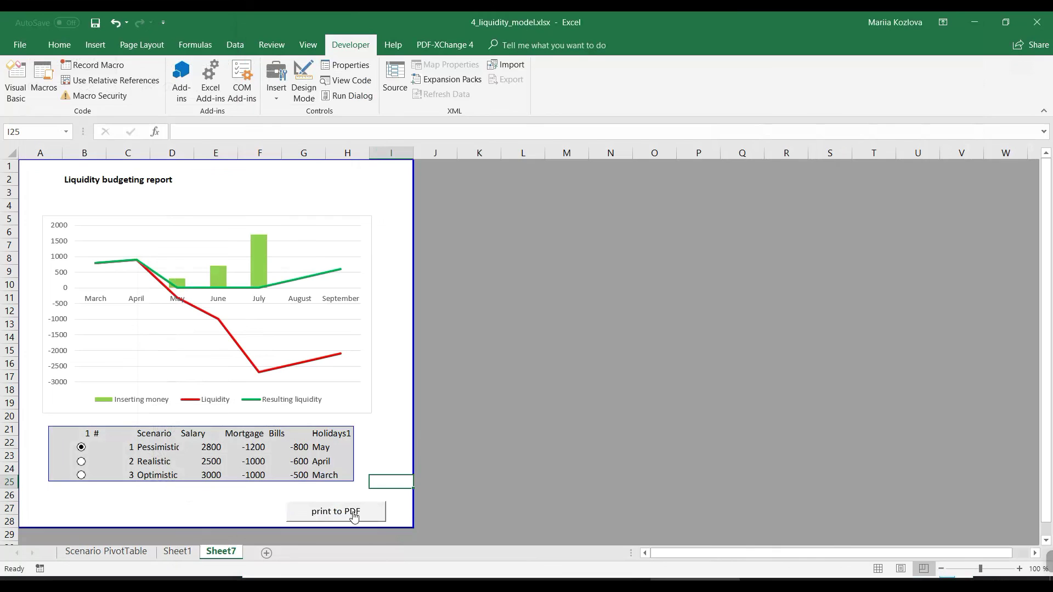
key("Up")
key("Up")
key("Up")
left_click(308, 516)
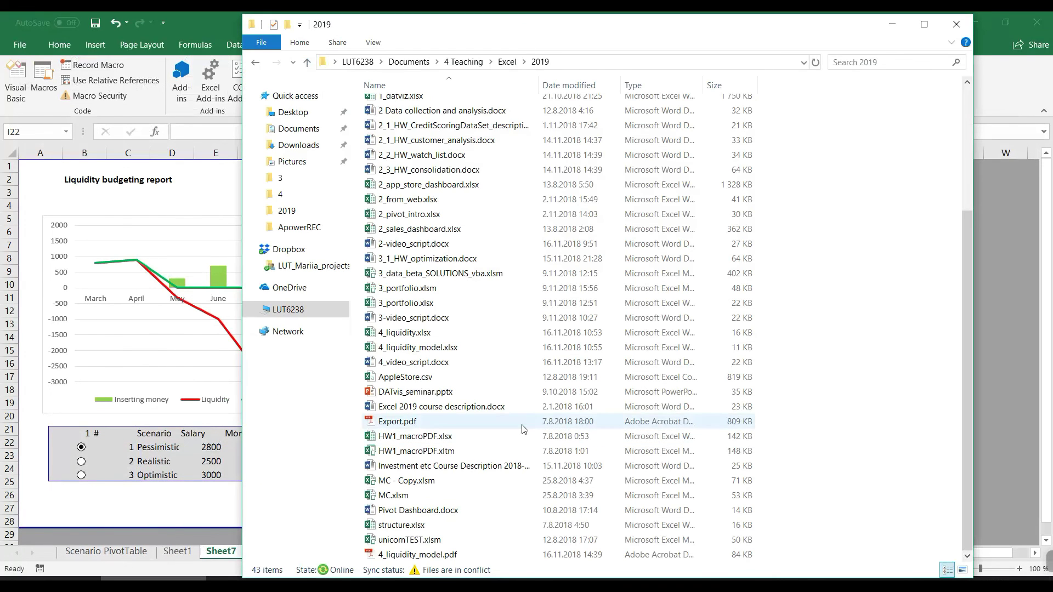
Open 4_liquidity_model.pdf in Acrobat Reader and check the chart and Pessimistic scenario table.
double_click(445, 555)
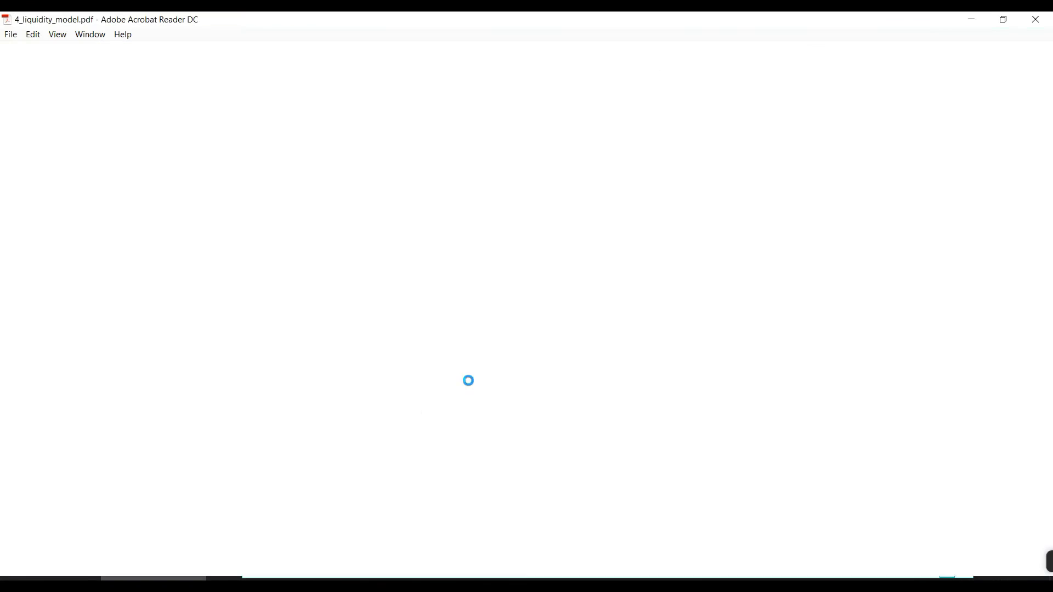
scroll(498, 296, "down", 10)
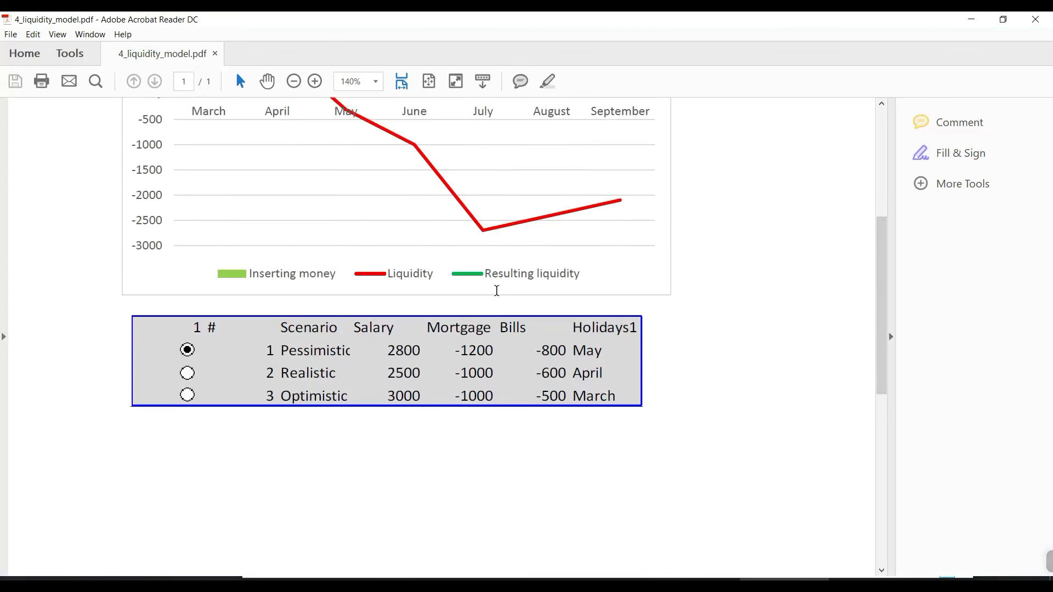
scroll(497, 290, "up", 10)
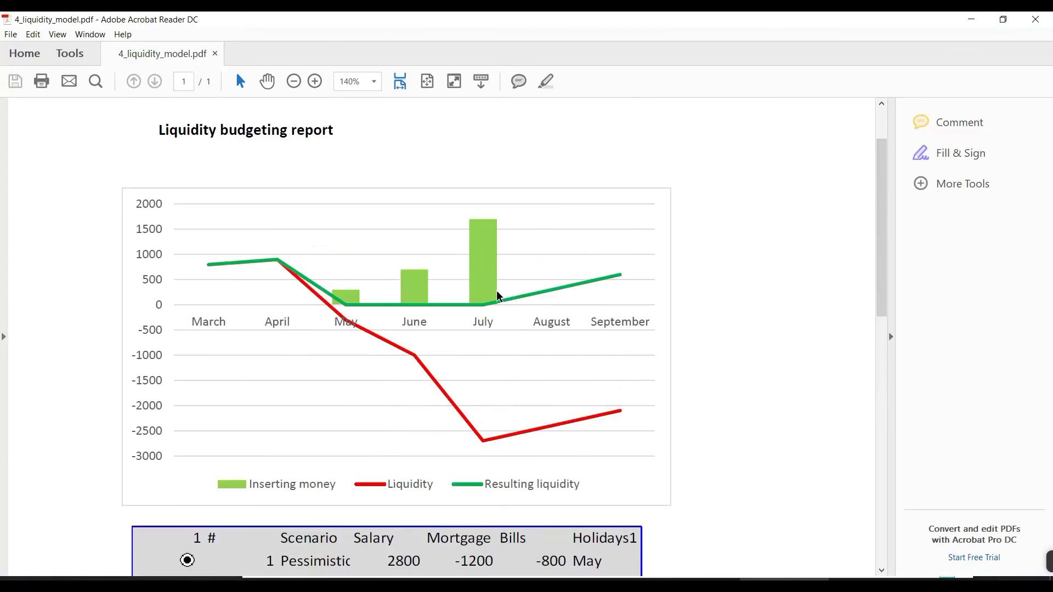
scroll(499, 297, "down", 10)
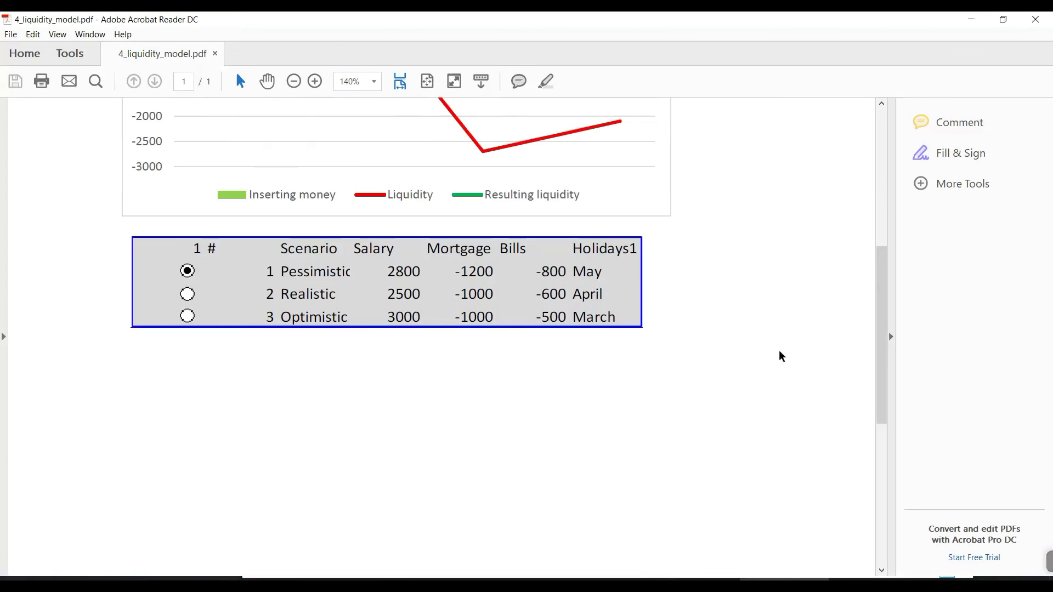